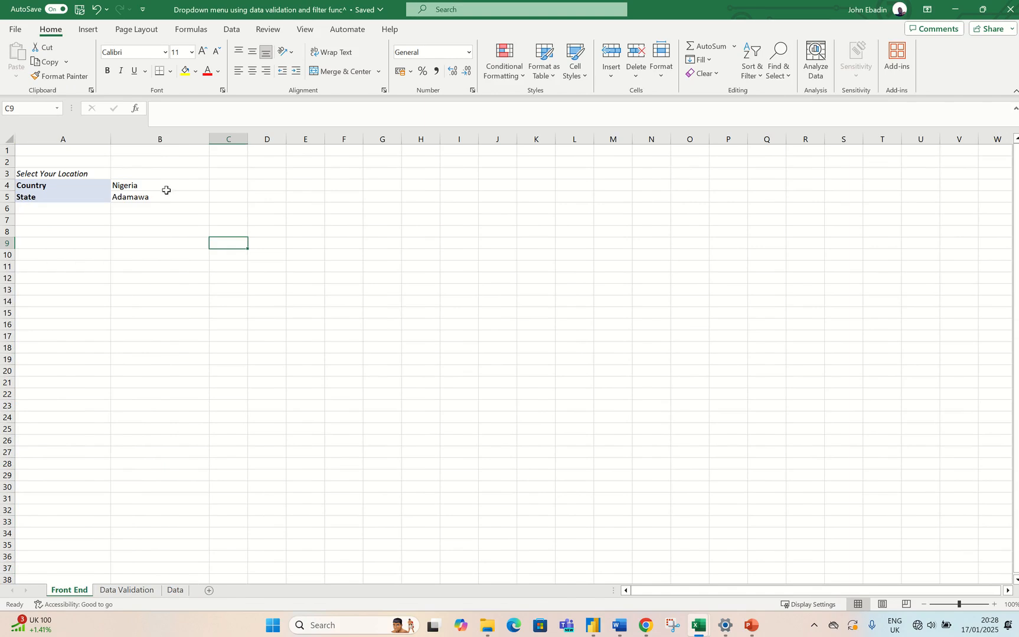
- Choose Ghana as the country in B4 and Bono East Region as the state in B5 of the Front End sheet
click(167, 187)
click(213, 186)
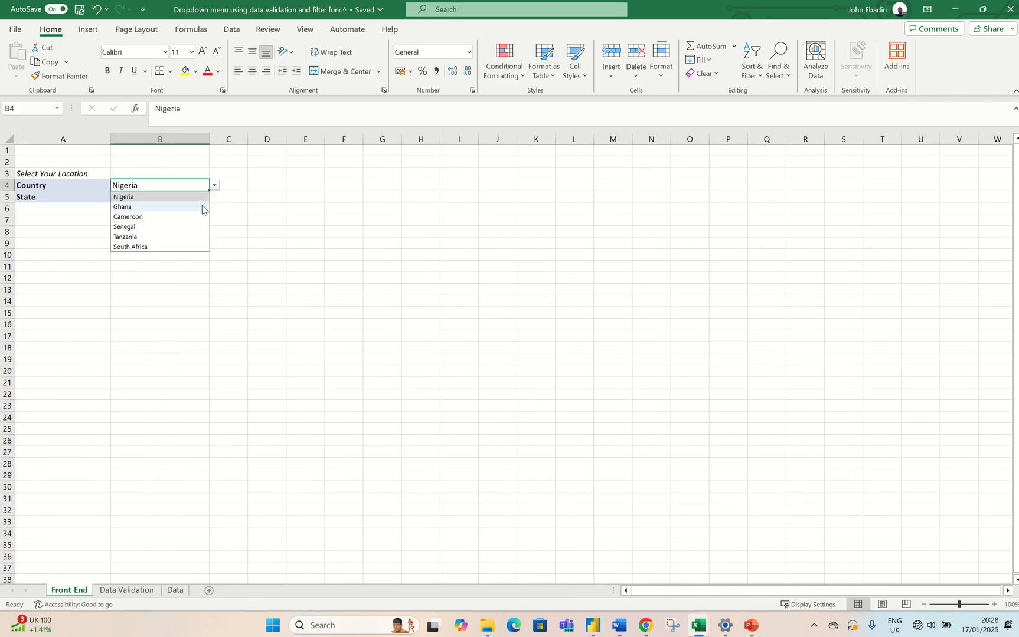
click(203, 206)
click(199, 199)
click(214, 197)
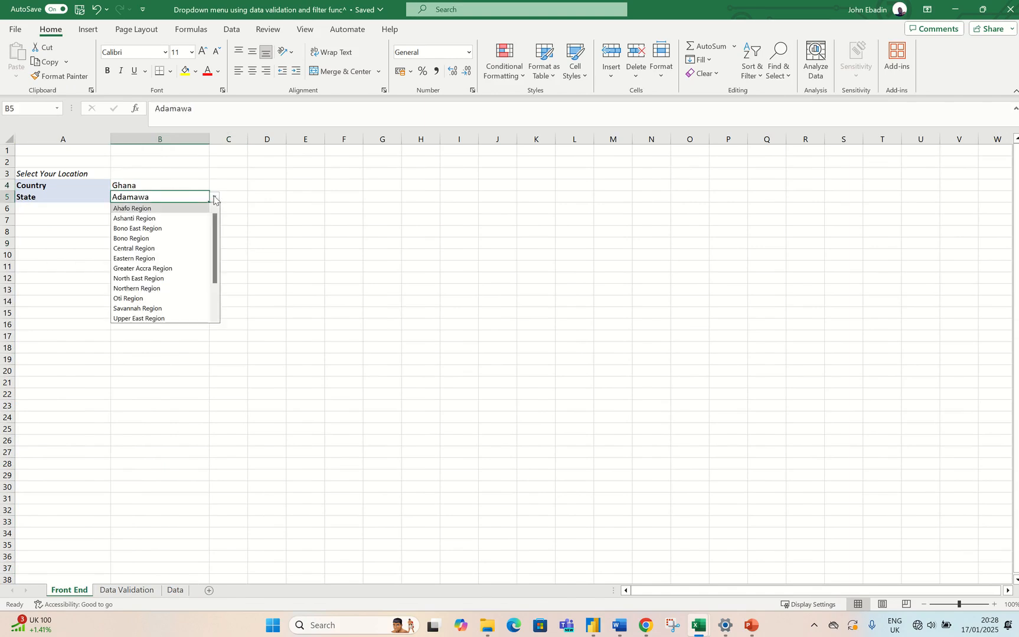
click(175, 229)
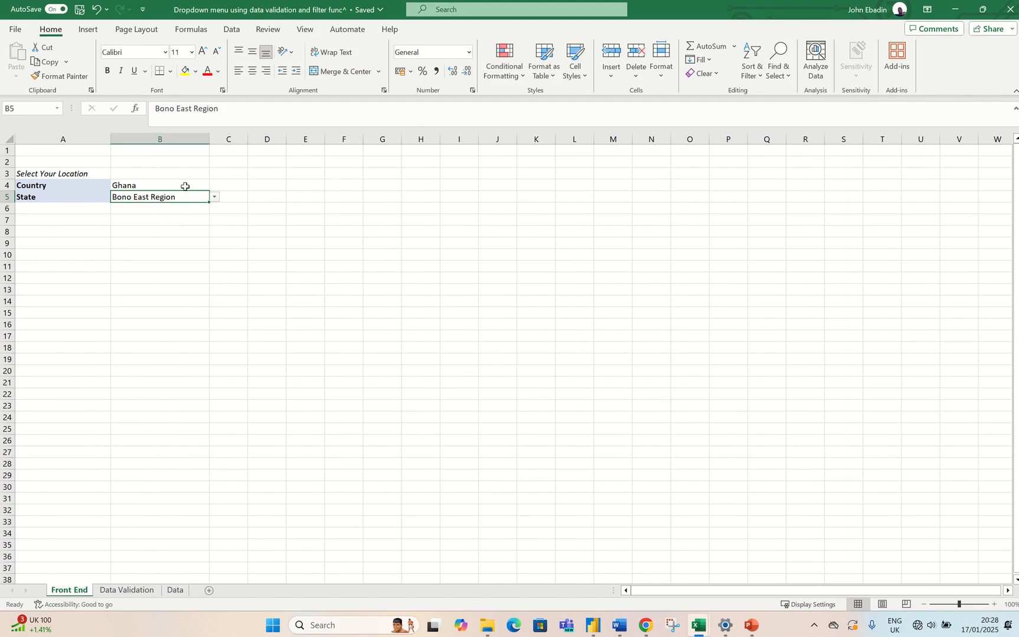
- Change the country in B4 to Senegal and the state in B5 to Matam
click(198, 188)
click(214, 186)
click(187, 225)
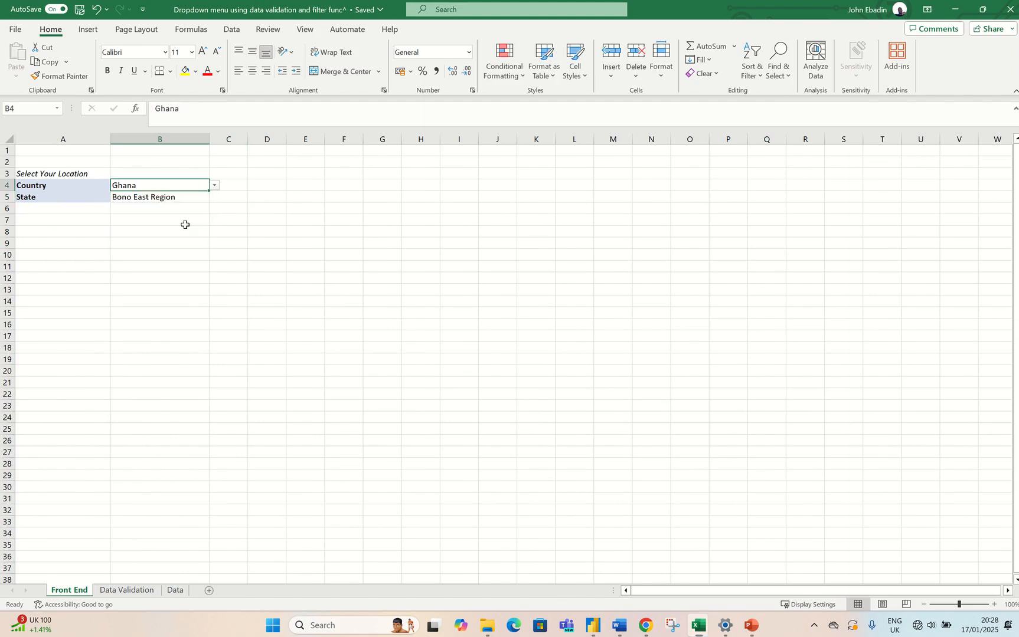
click(187, 199)
click(214, 198)
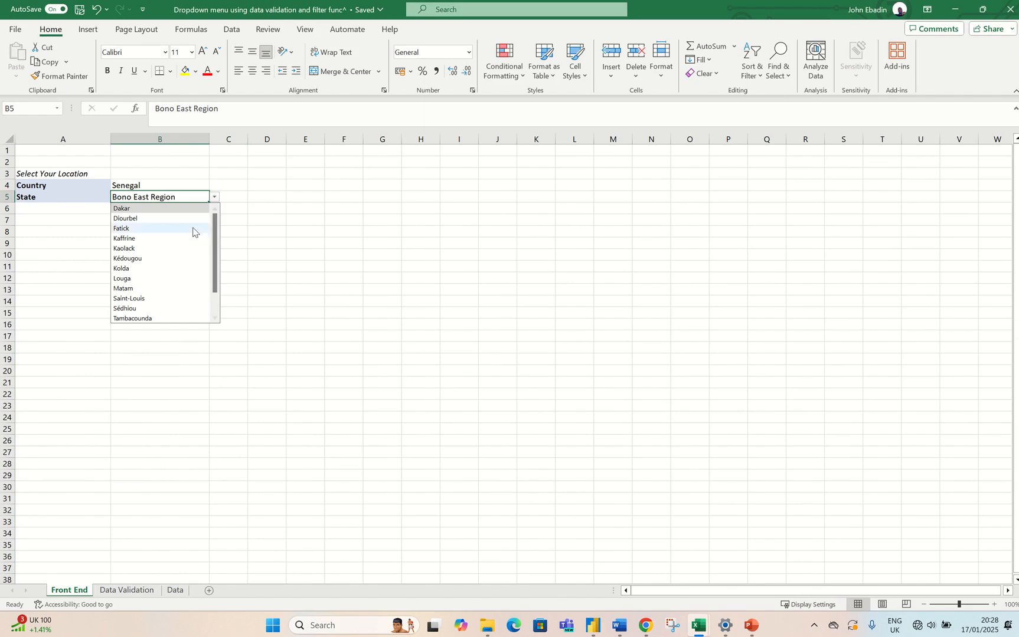
click(151, 292)
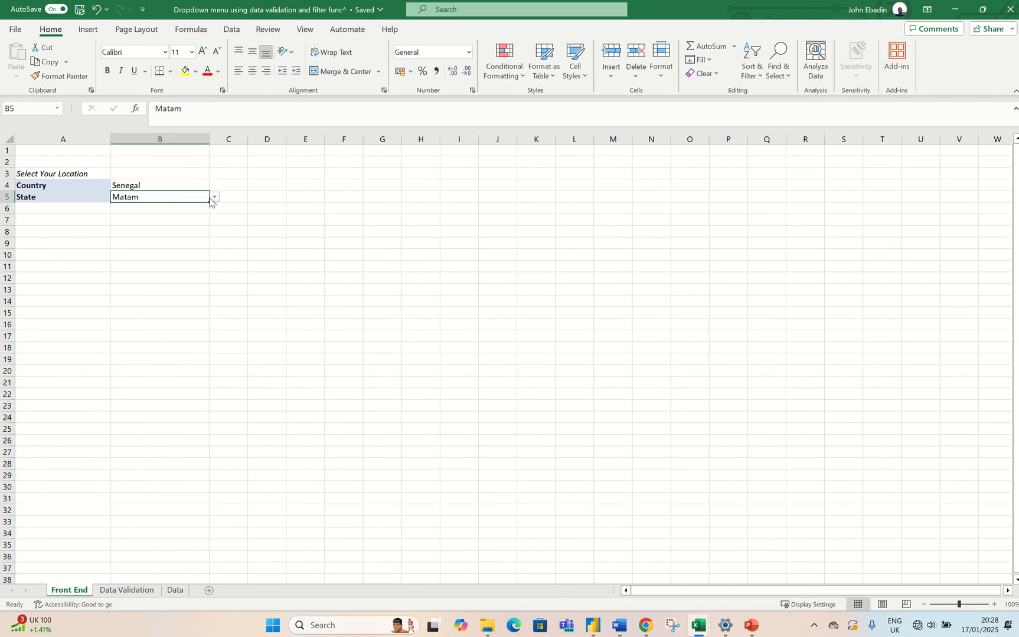
- Set the country in B4 to Nigeria and the state in B5 to Borno
click(200, 187)
click(214, 185)
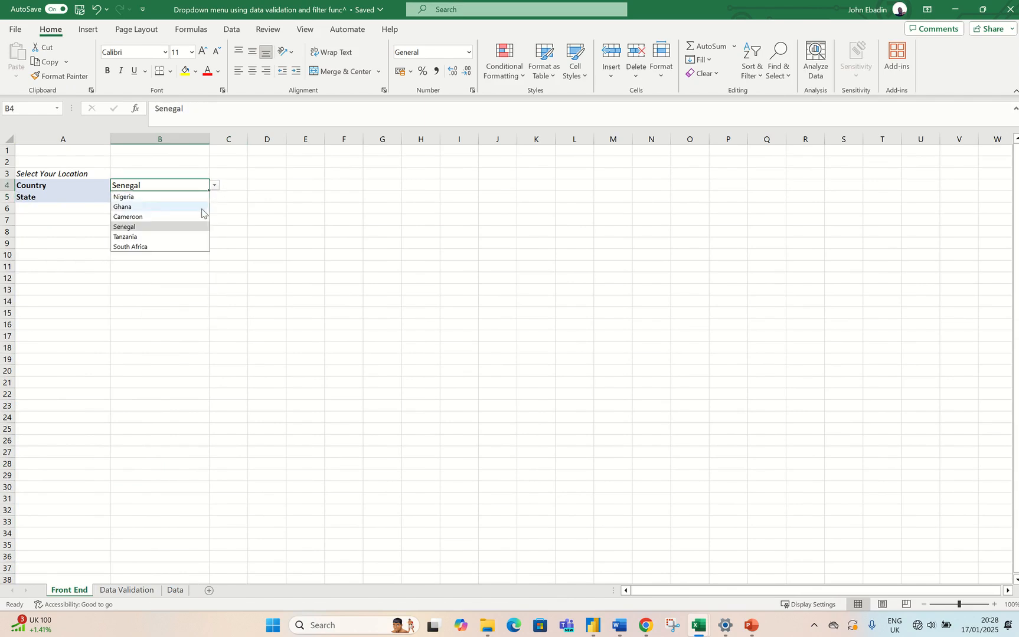
click(200, 197)
click(202, 201)
click(214, 197)
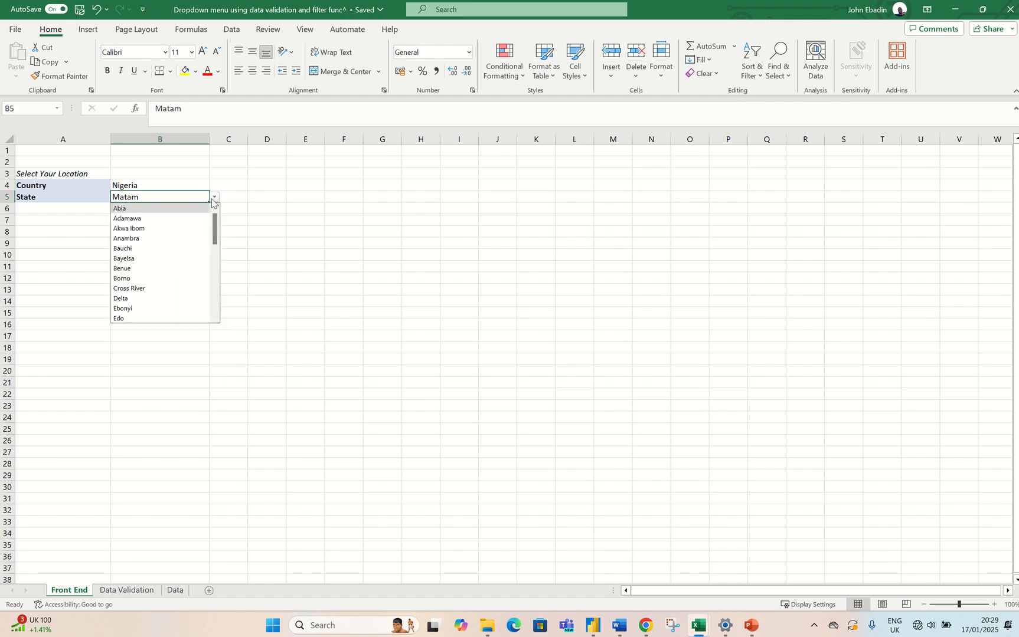
click(150, 278)
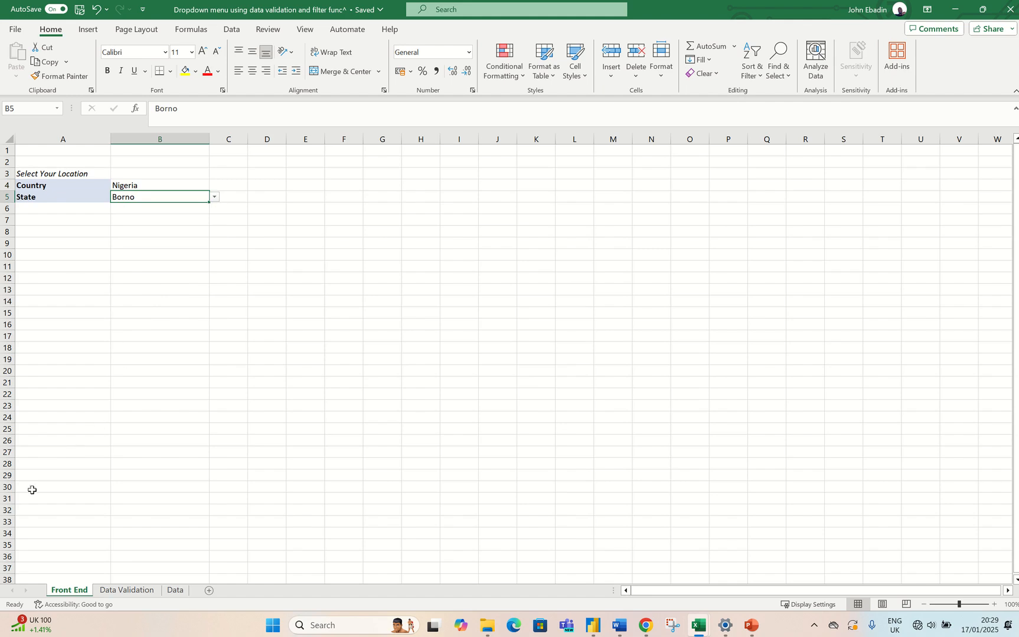
- Copy the entire Country and State / Province table, including its headers, from the Data sheet
click(114, 591)
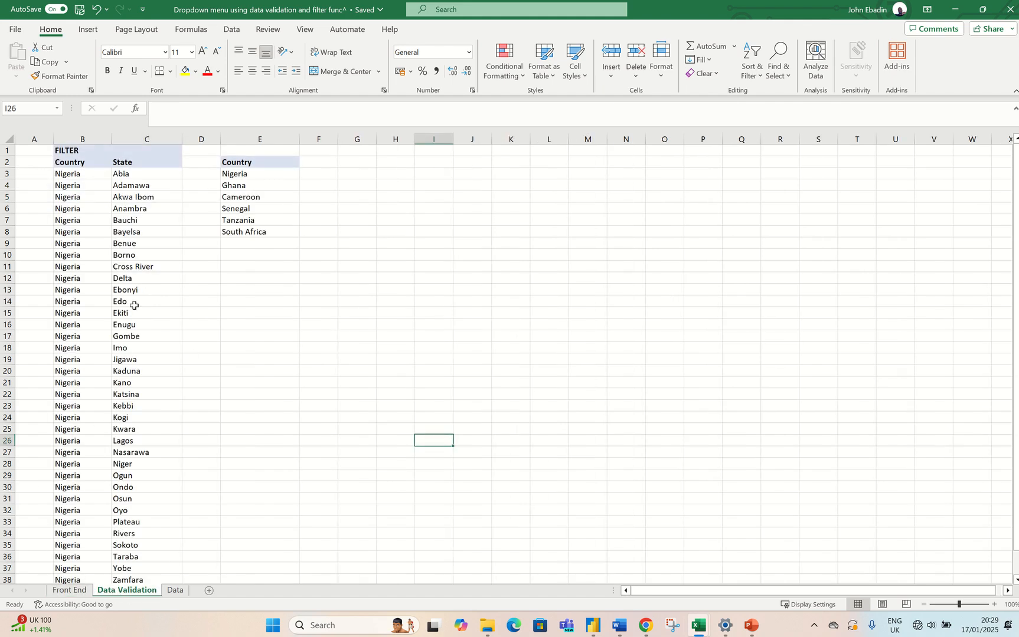
click(176, 590)
scroll(179, 492, up, 13)
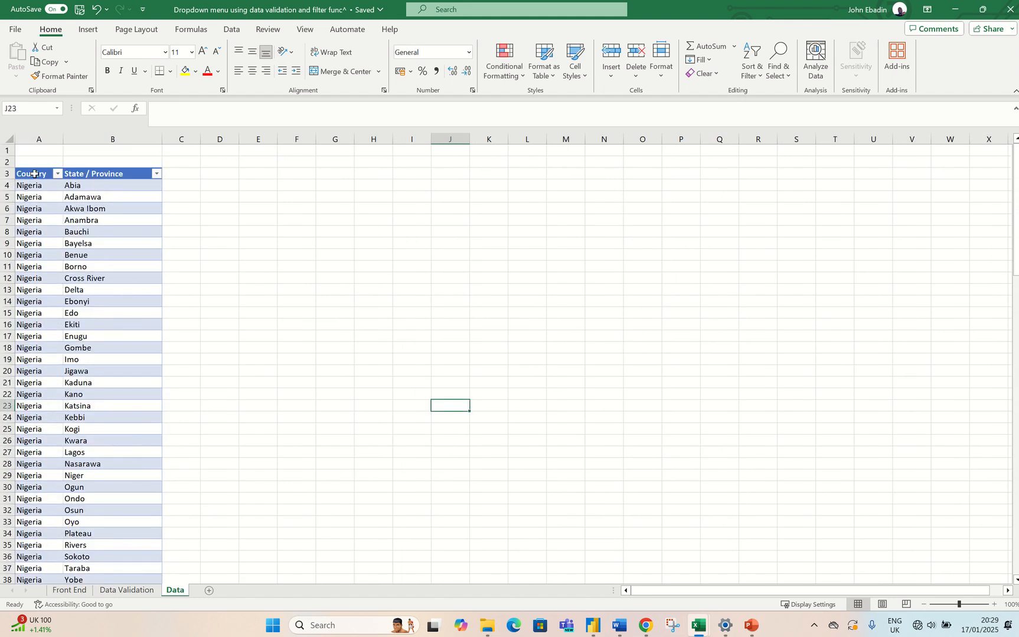
drag(34, 174, 95, 569)
scroll(95, 548, up, 1)
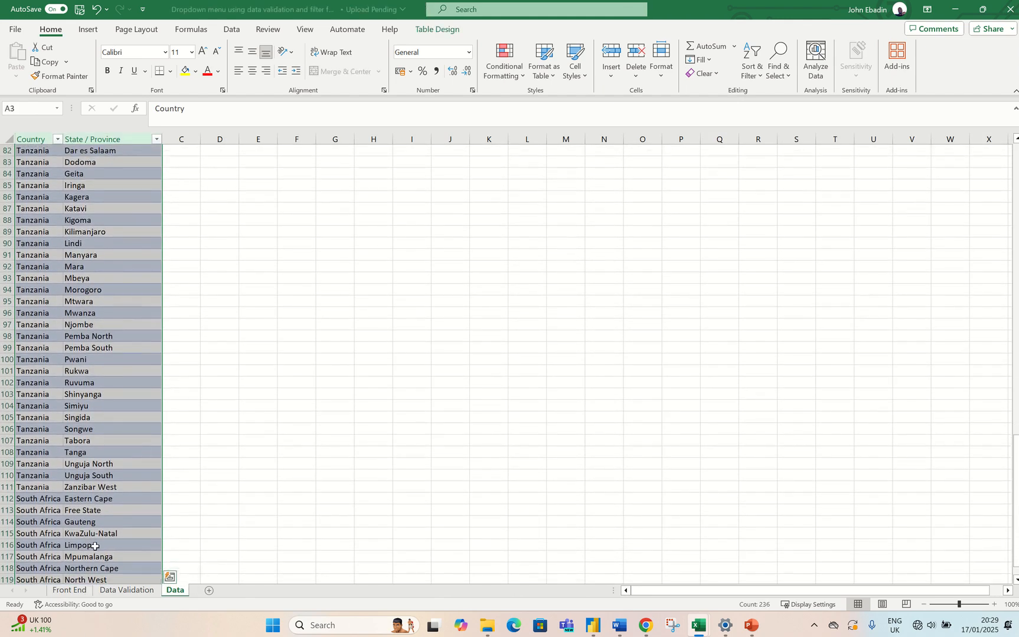
scroll(88, 543, down, 5)
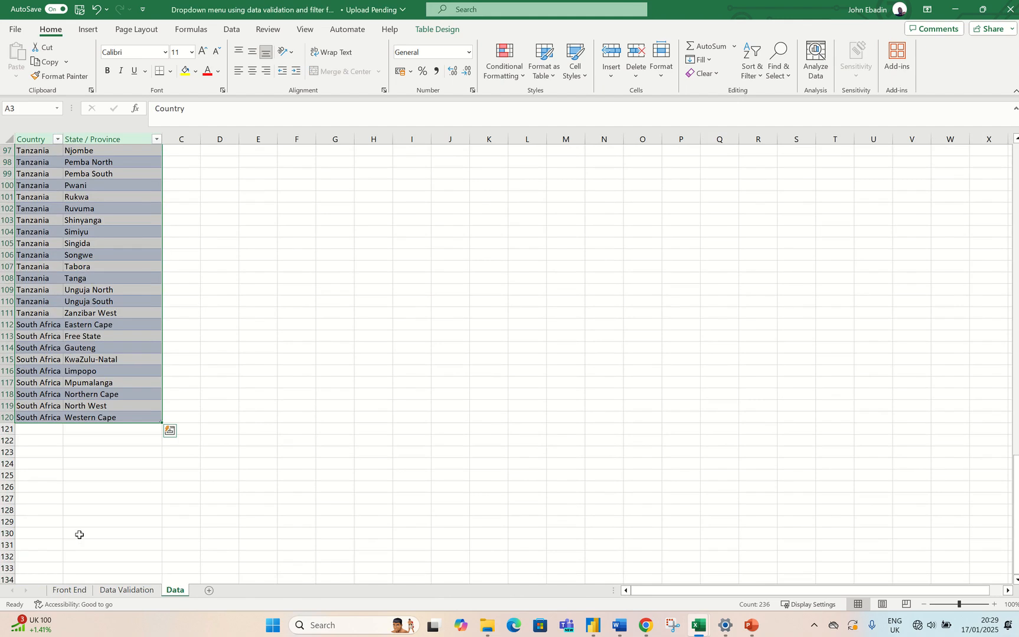
key(ctrl+c)
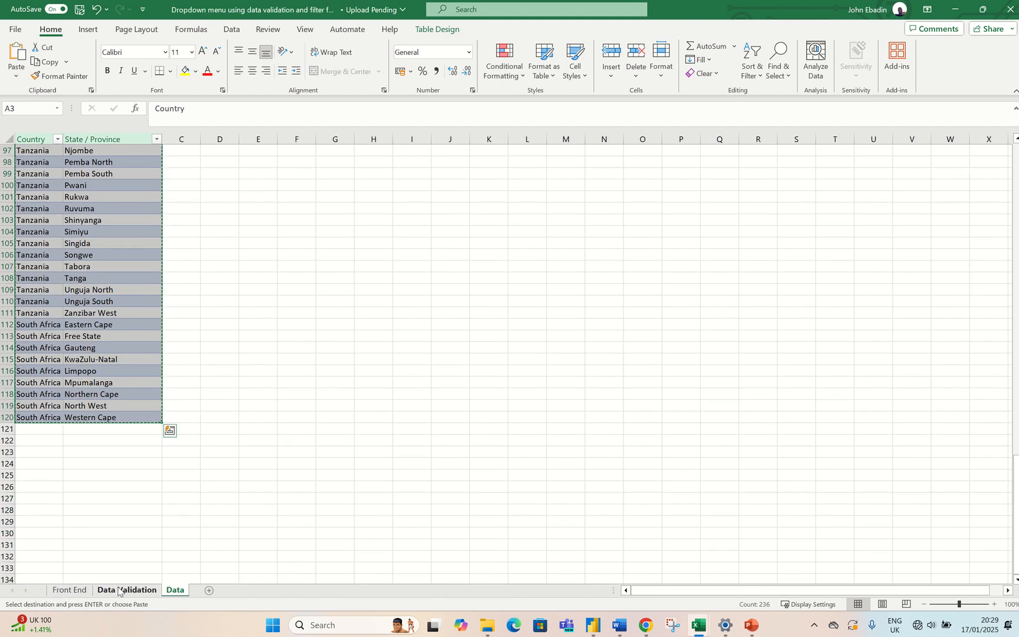
- Switch to the Book3 workbook, paste the copied table at A3 and autofit its column widths
mouse_move(700, 624)
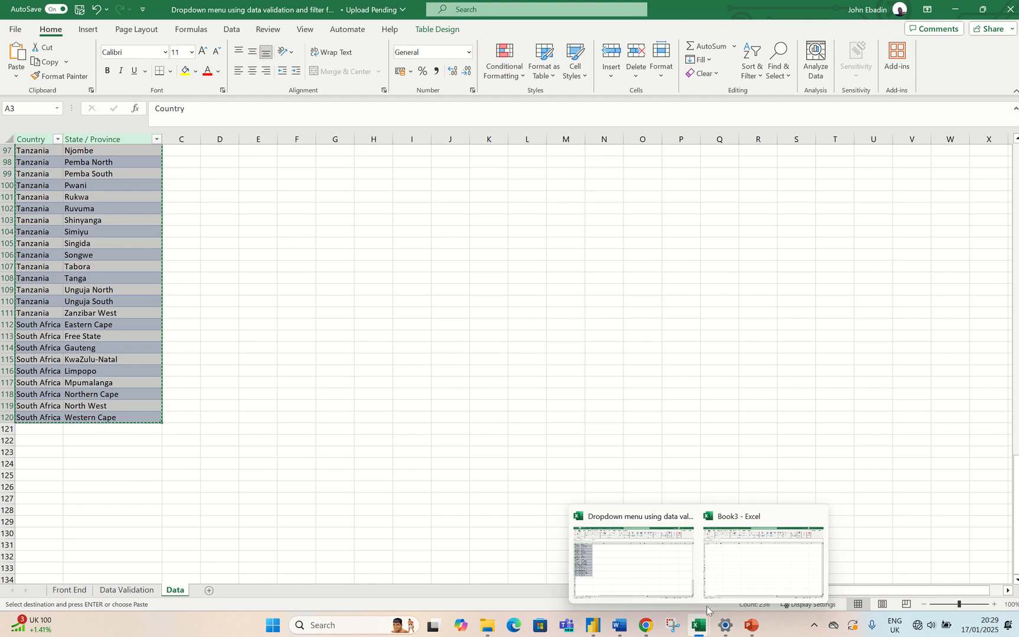
click(727, 576)
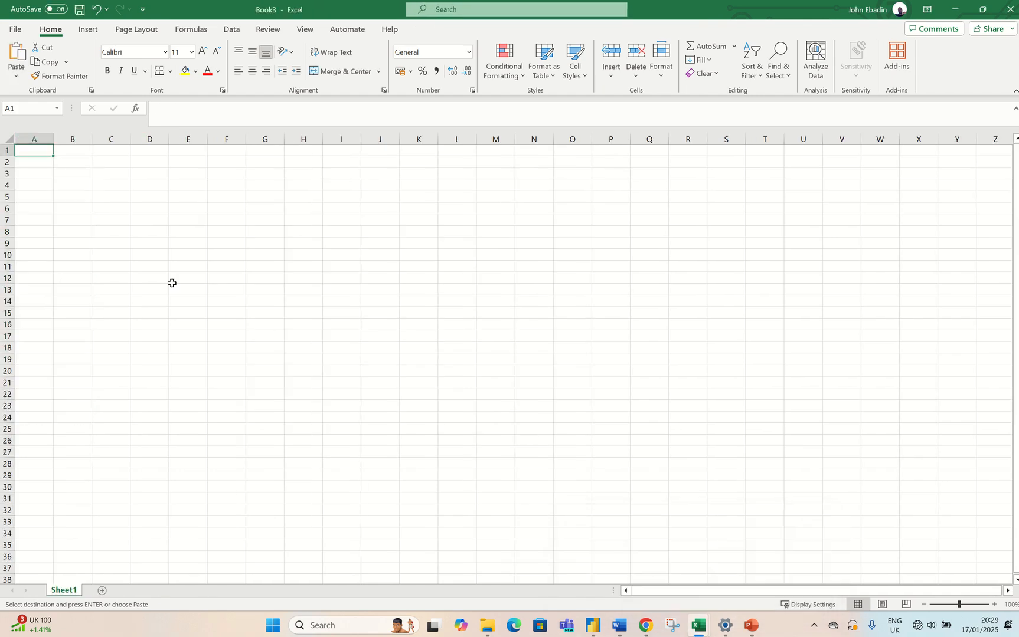
click(31, 176)
key(ctrl+v)
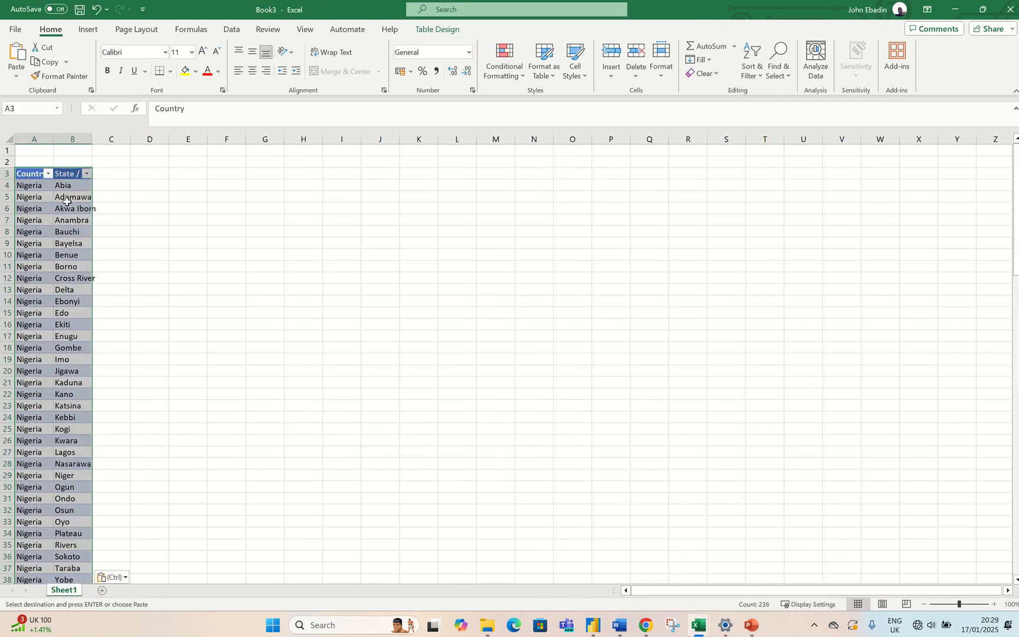
key(alt+h)
key(o)
key(i)
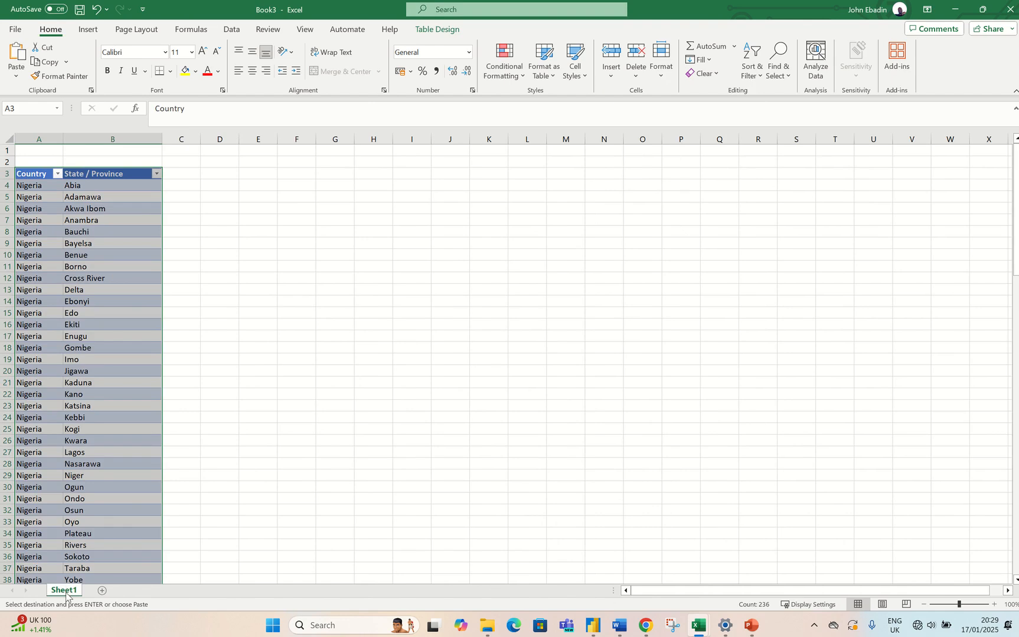
- Rename the worksheet holding the pasted table to Data
drag(66, 596, 65, 584)
text(Da)
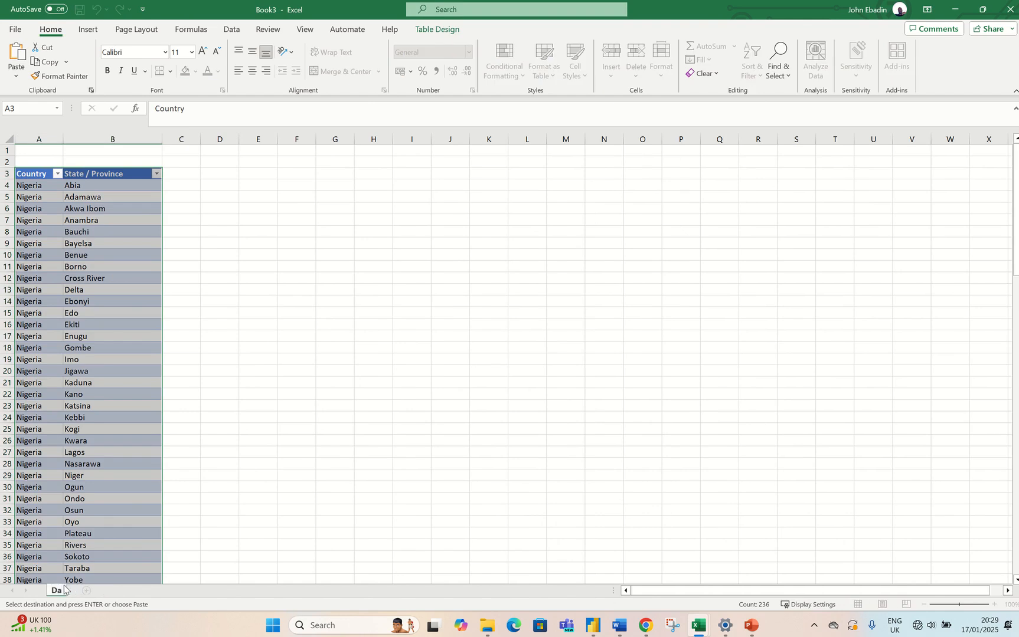
text(ta)
click(98, 347)
- Look through the table's countries and their states or provinces from the first to the last row
scroll(98, 287, down, 3)
scroll(94, 286, up, 3)
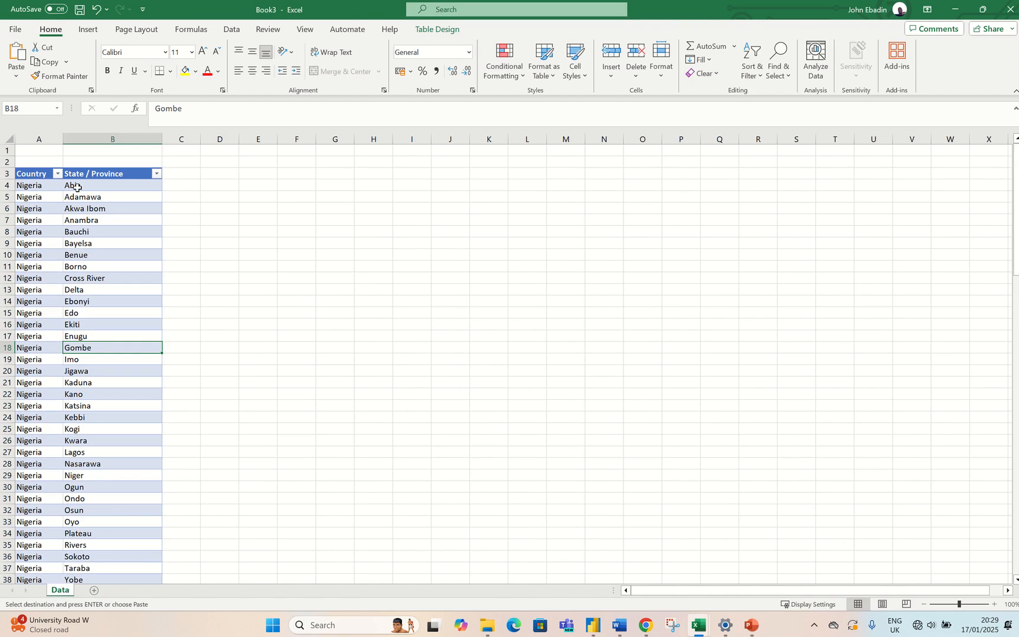
scroll(79, 187, down, 4)
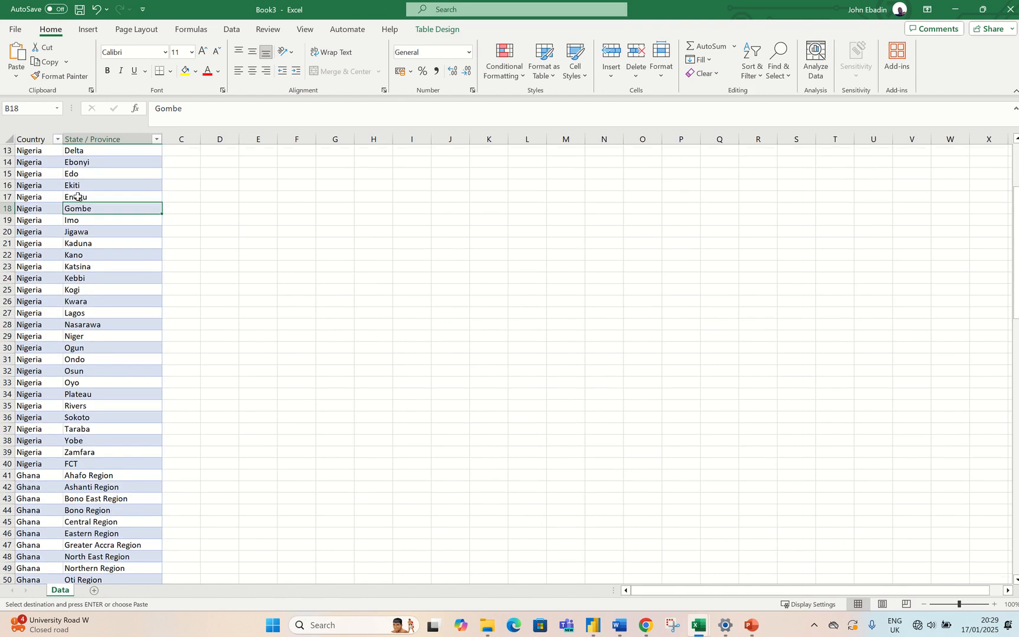
scroll(78, 197, down, 13)
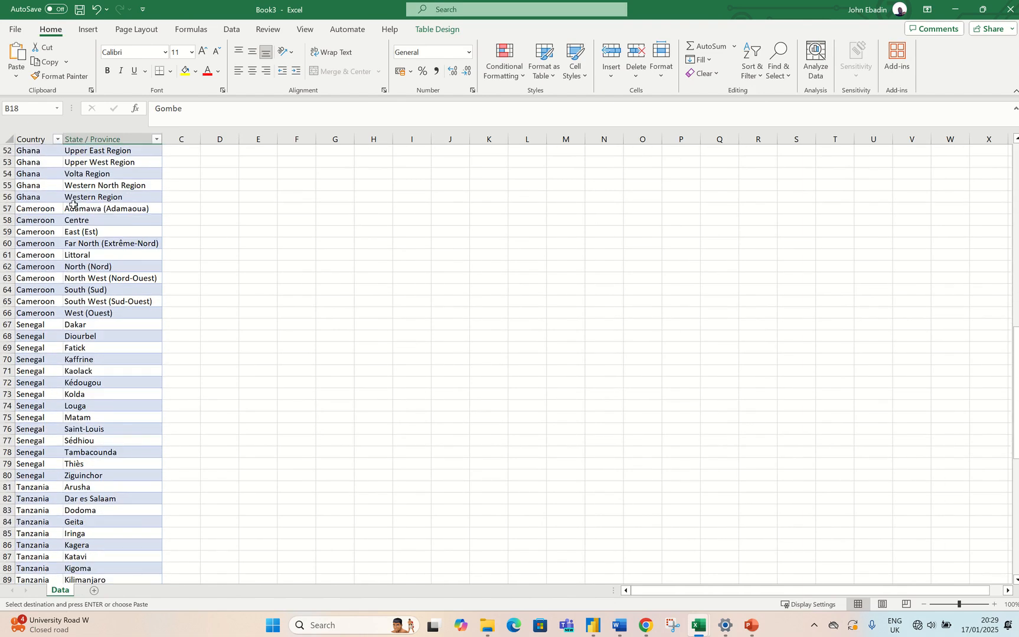
scroll(72, 205, down, 14)
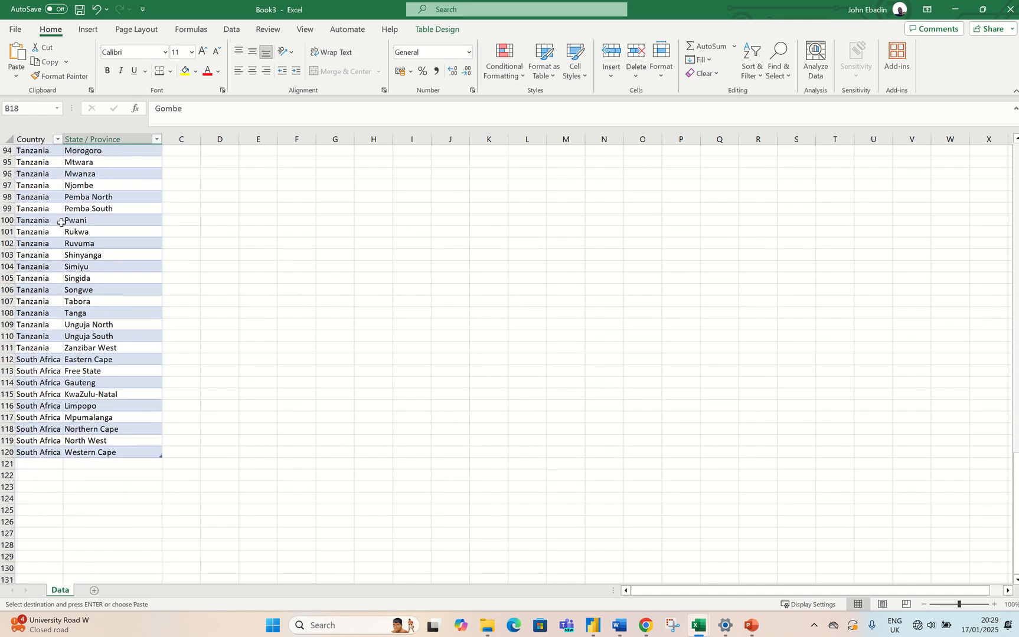
scroll(48, 322, down, 3)
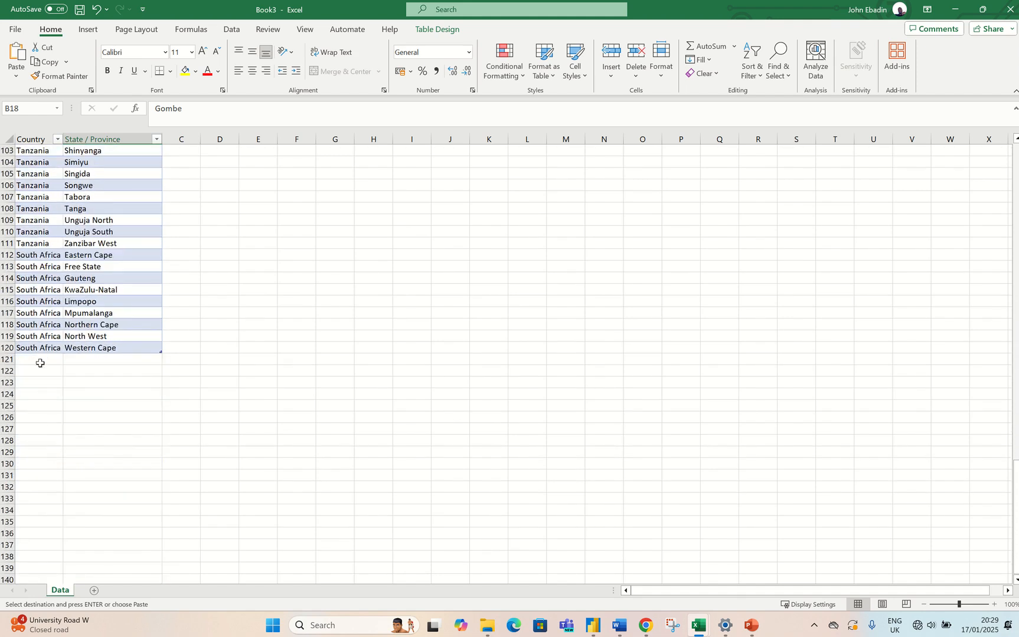
scroll(64, 360, up, 19)
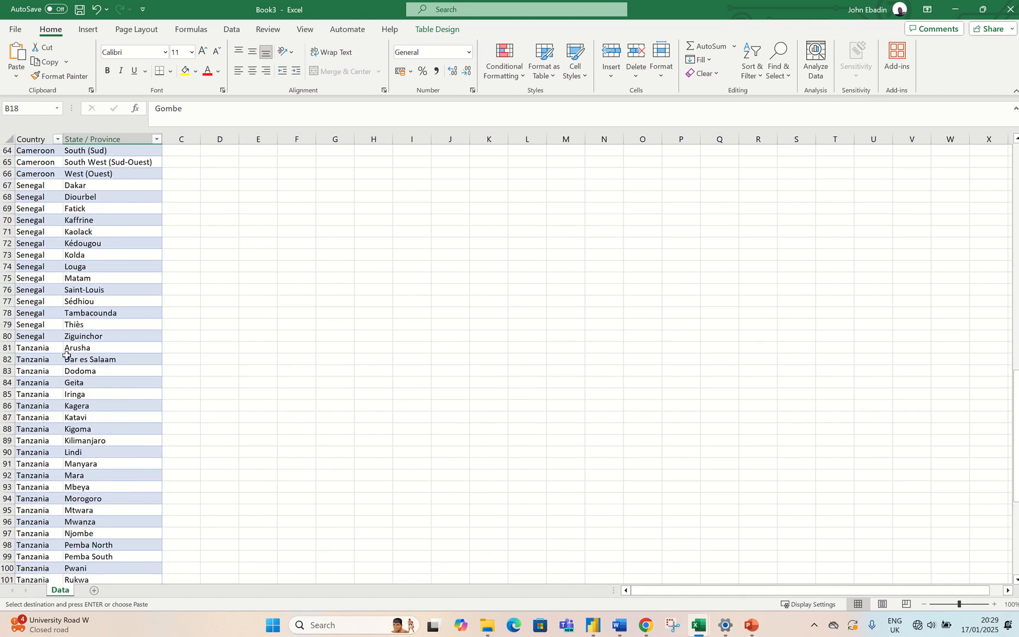
scroll(63, 352, up, 15)
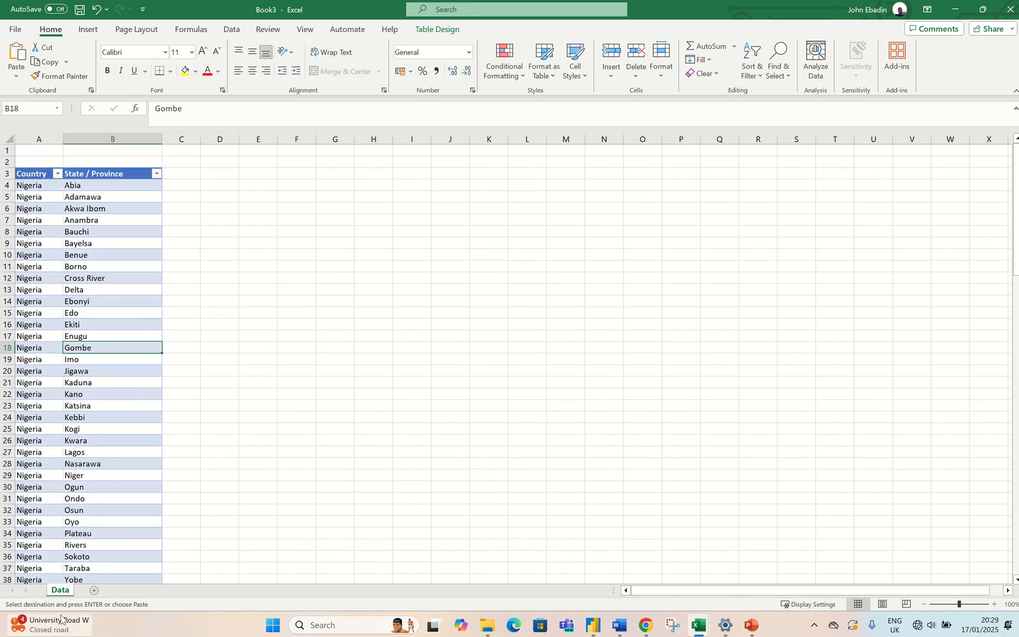
- Add a new worksheet after the Data sheet and name it Data Validation
click(93, 590)
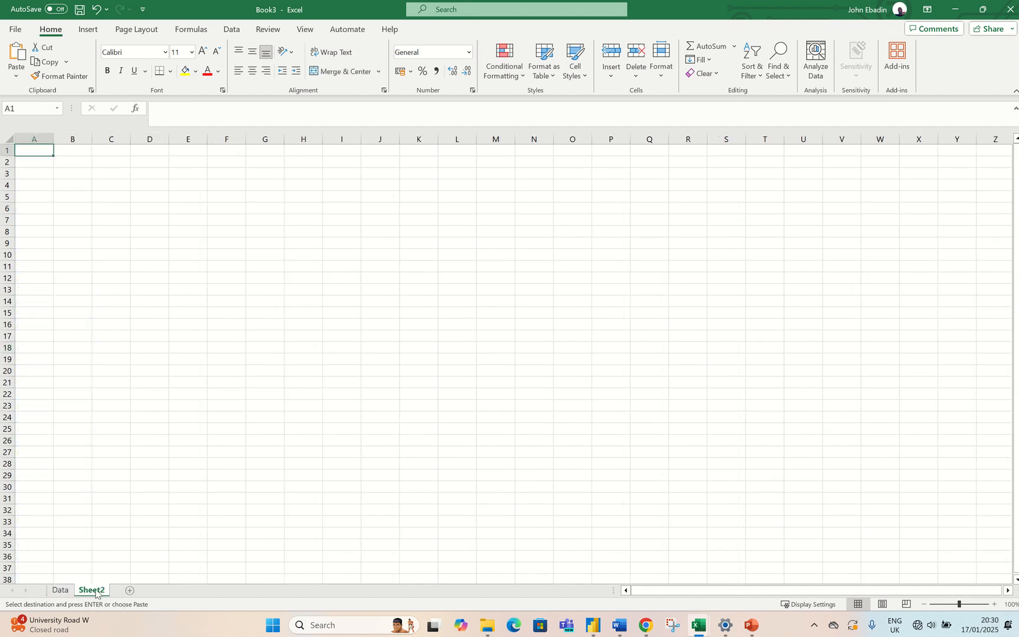
text(Da)
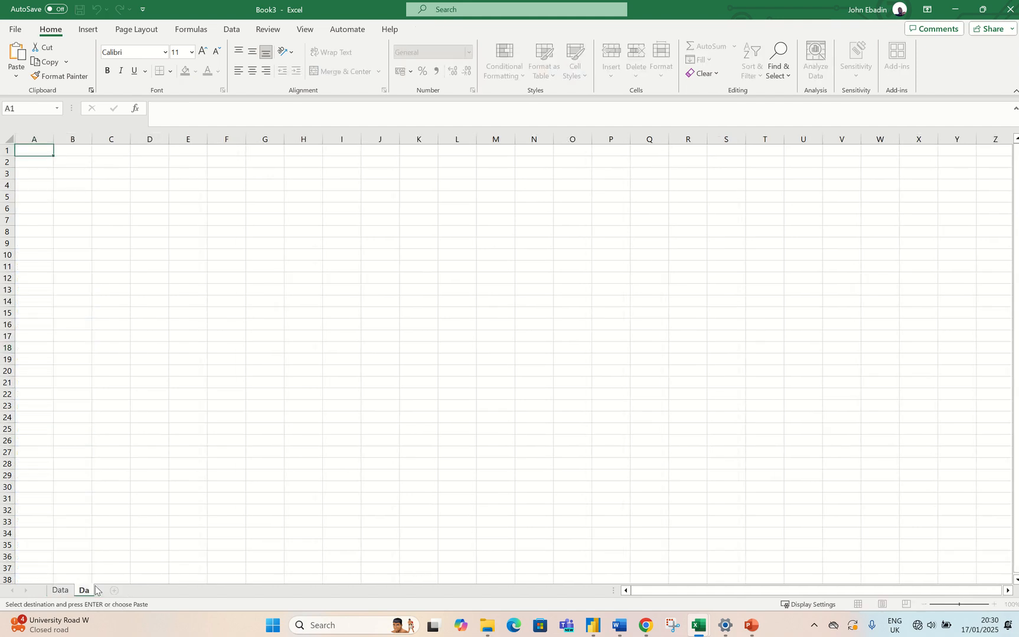
text(ta Validation)
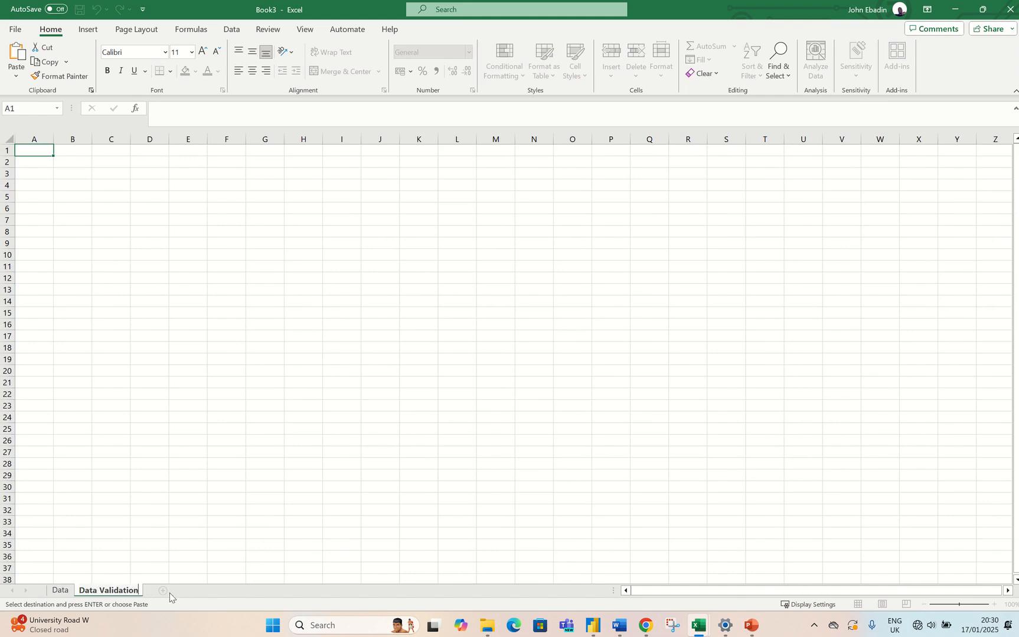
- Add another worksheet after Data Validation and name it Front End
click(163, 591)
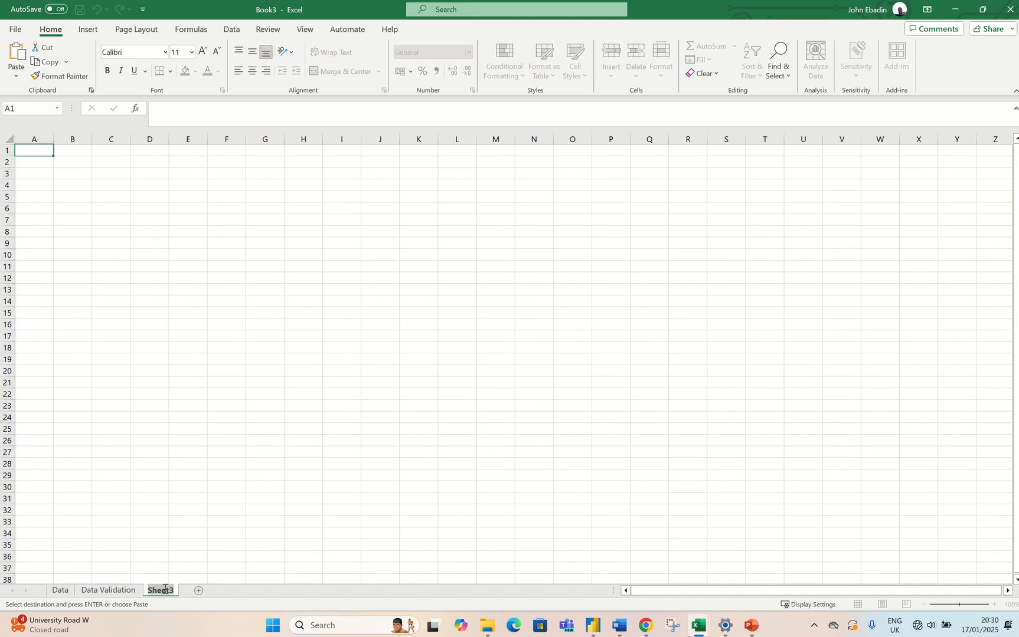
text(Frop)
text(nt)
text( End)
- Enter the labels Country in A3 and State in A4 of the Front End sheet
click(25, 175)
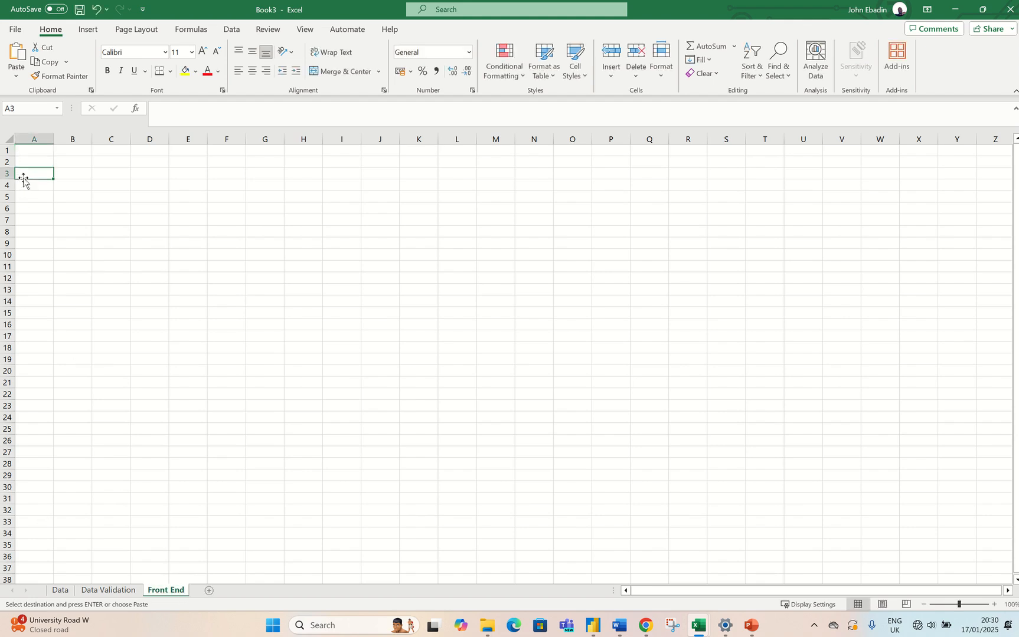
text(Country)
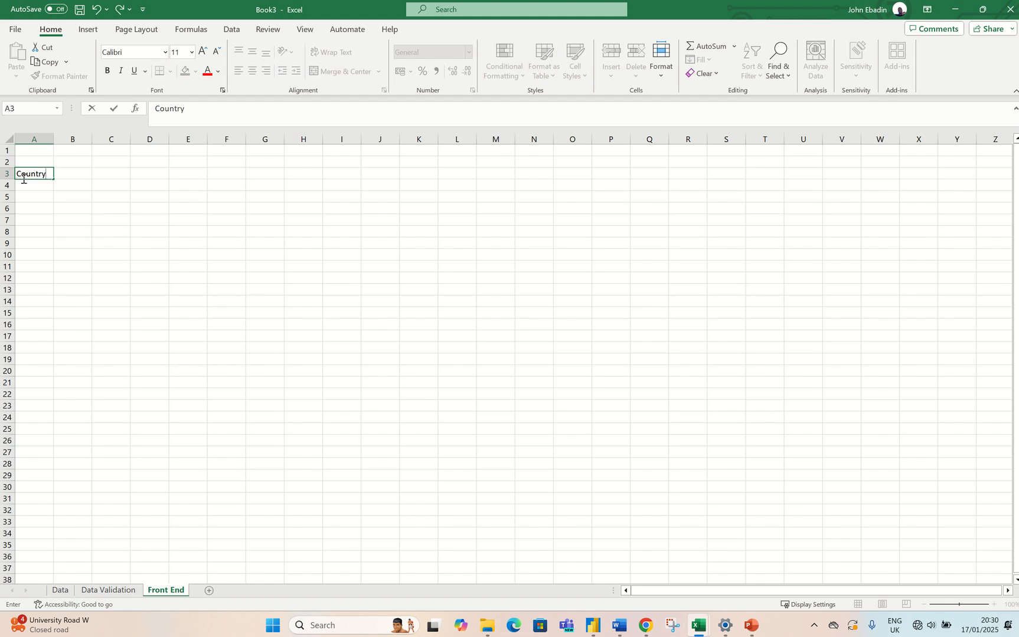
key(Return)
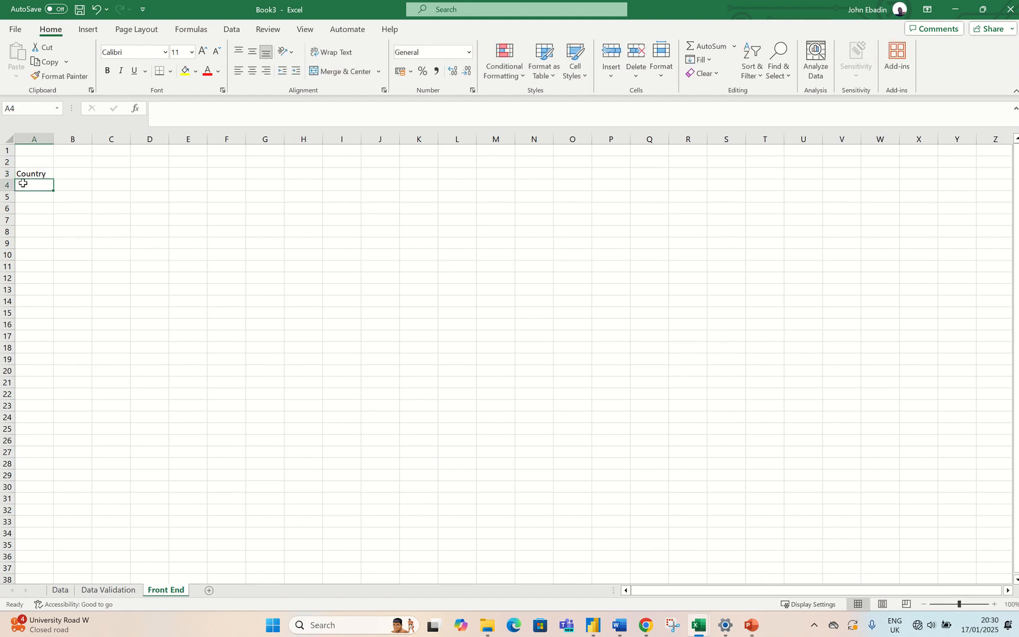
text(State)
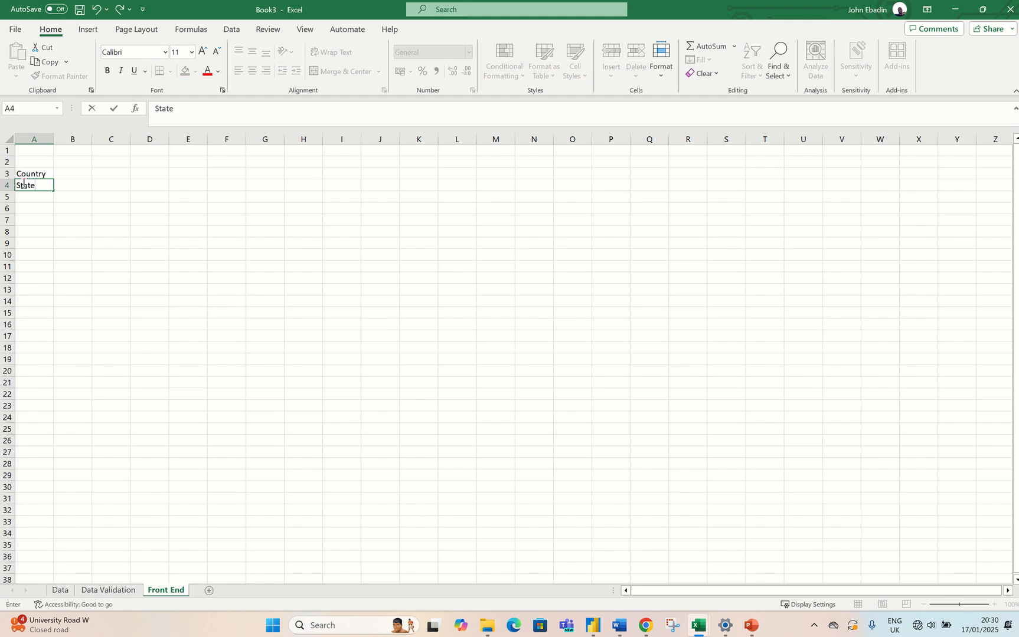
click(89, 254)
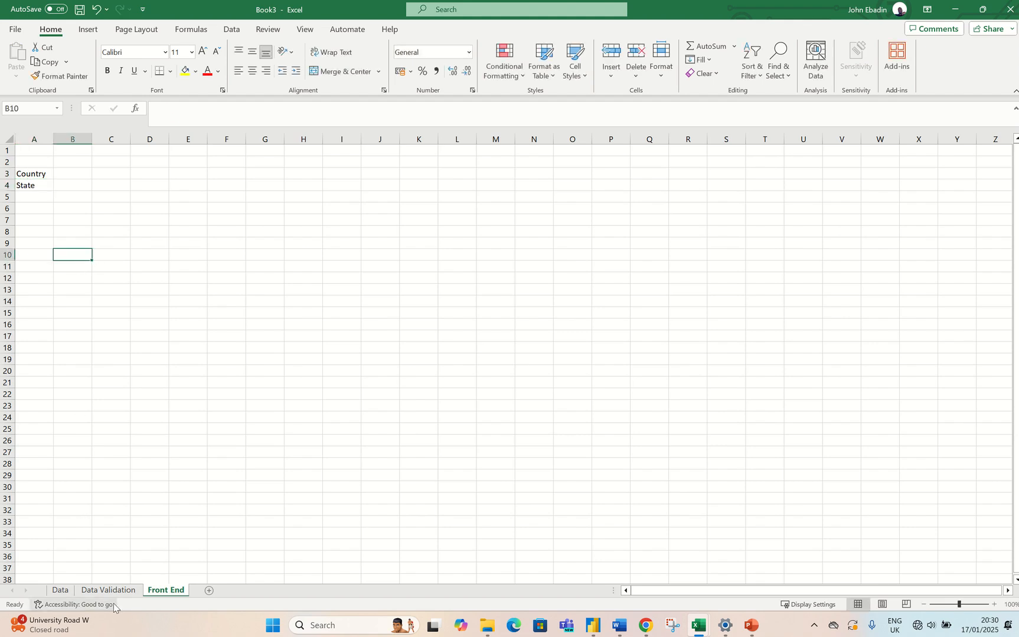
- Enter the heading Country in B3 of the Data Validation sheet
click(56, 591)
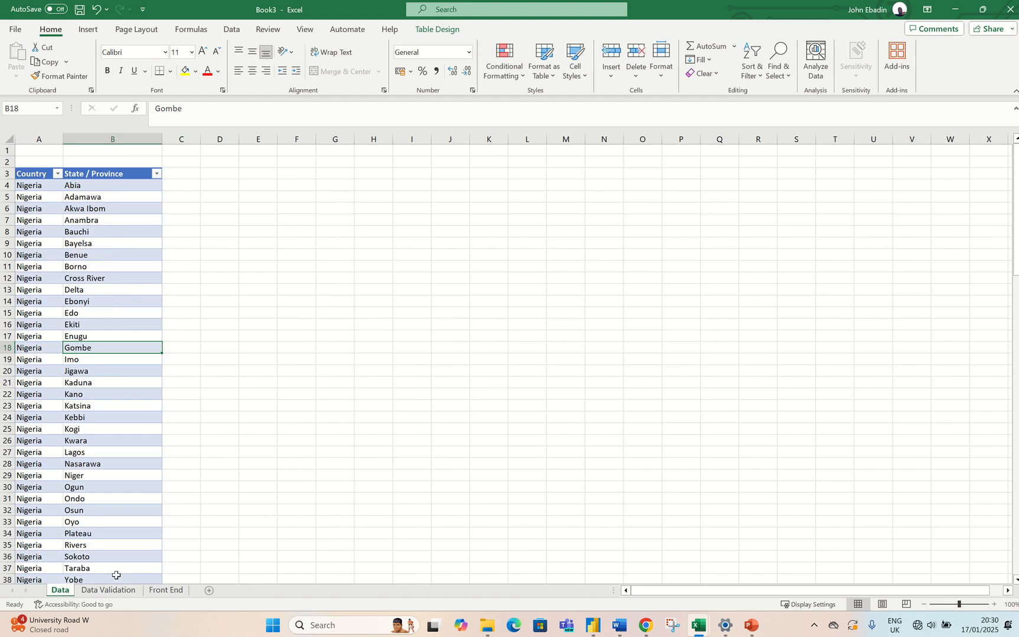
scroll(55, 394, down, 1)
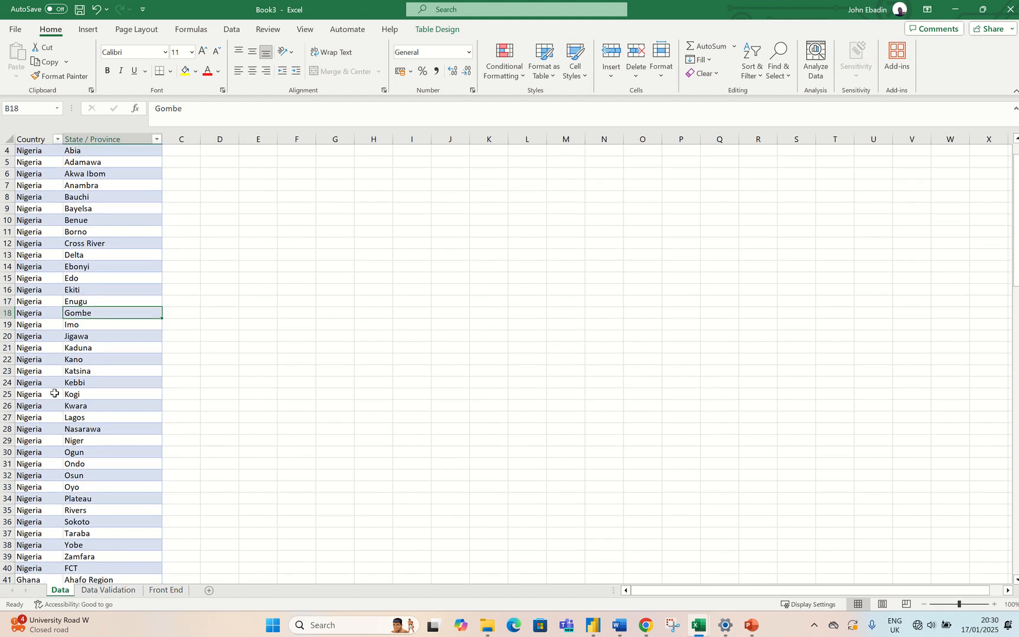
click(110, 591)
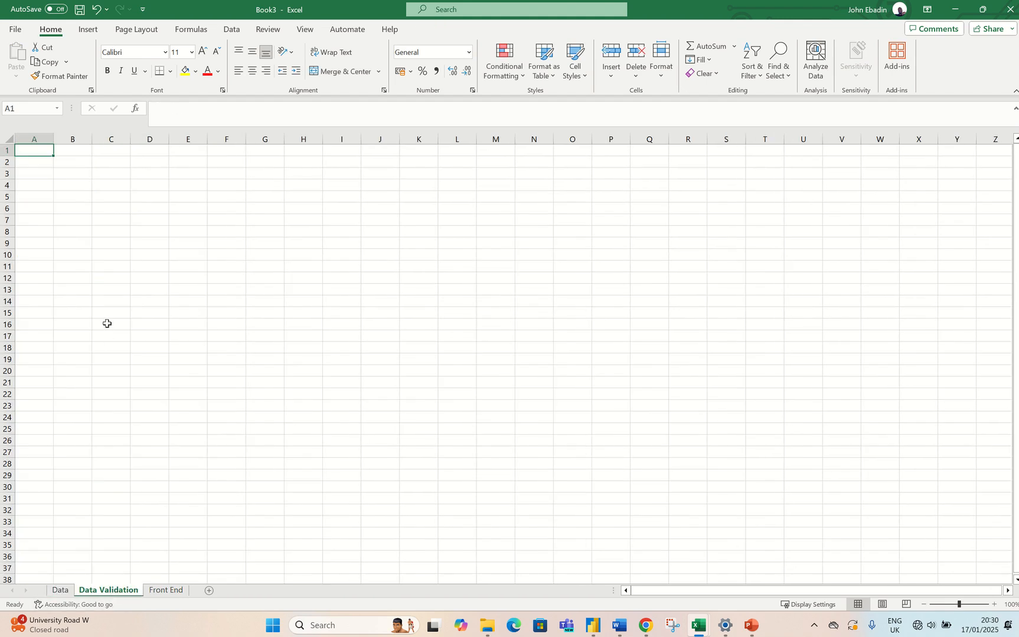
click(76, 177)
text(Country)
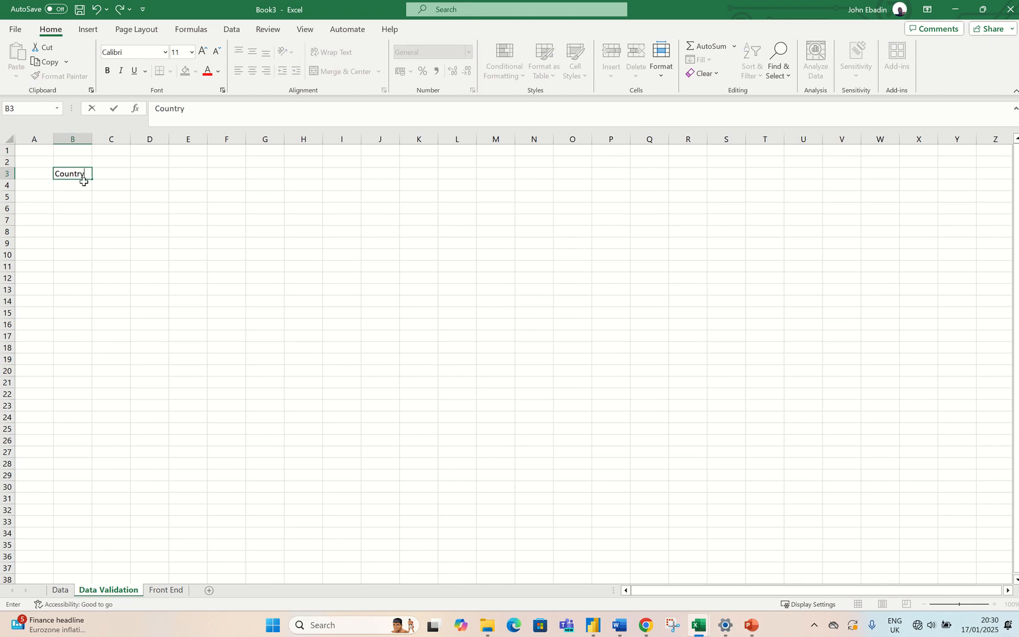
- List the distinct countries in B4 of the Data Validation sheet with =UNIQUE(Master_List[Country]) and widen column B to fit them
click(79, 187)
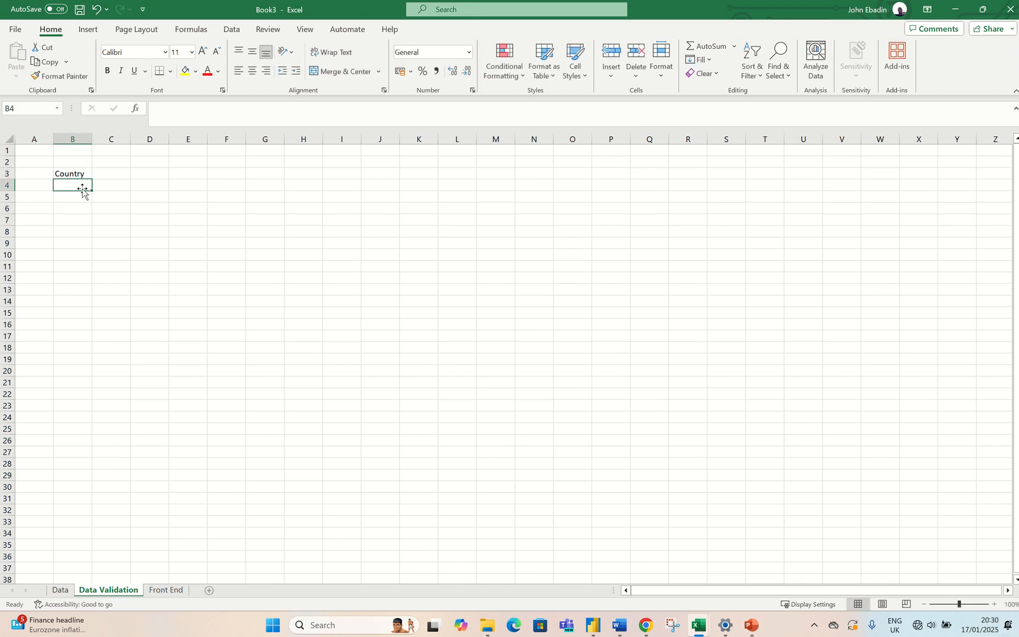
text(=Uni)
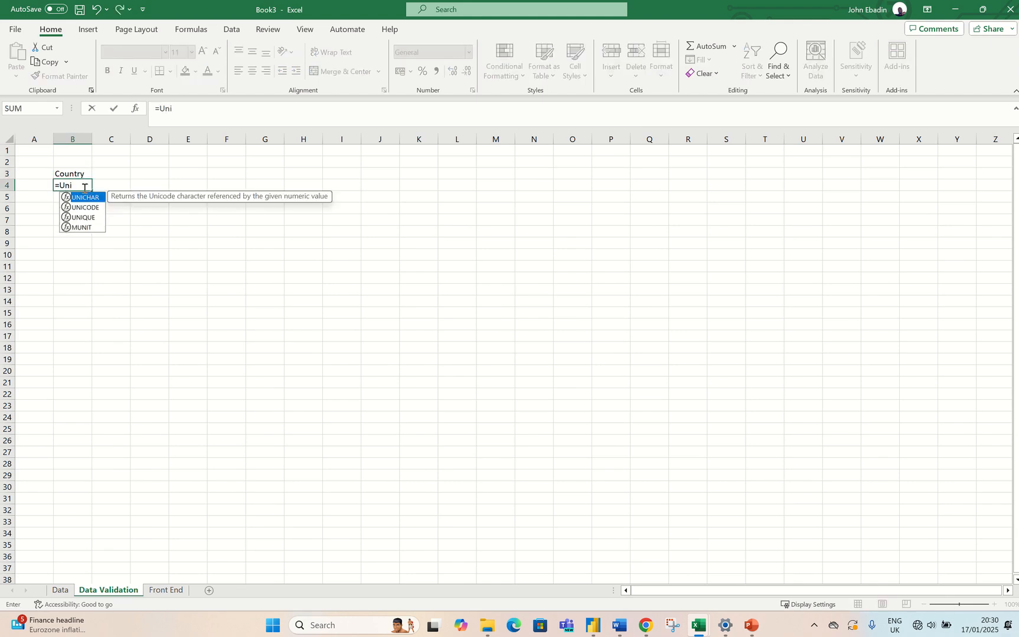
text(qu)
key(Tab)
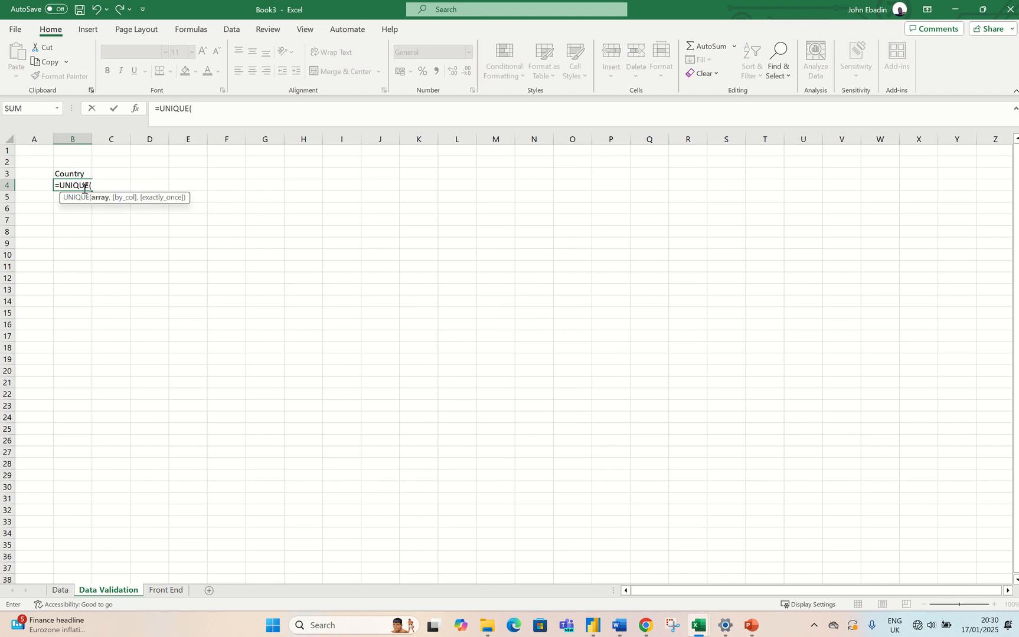
click(60, 590)
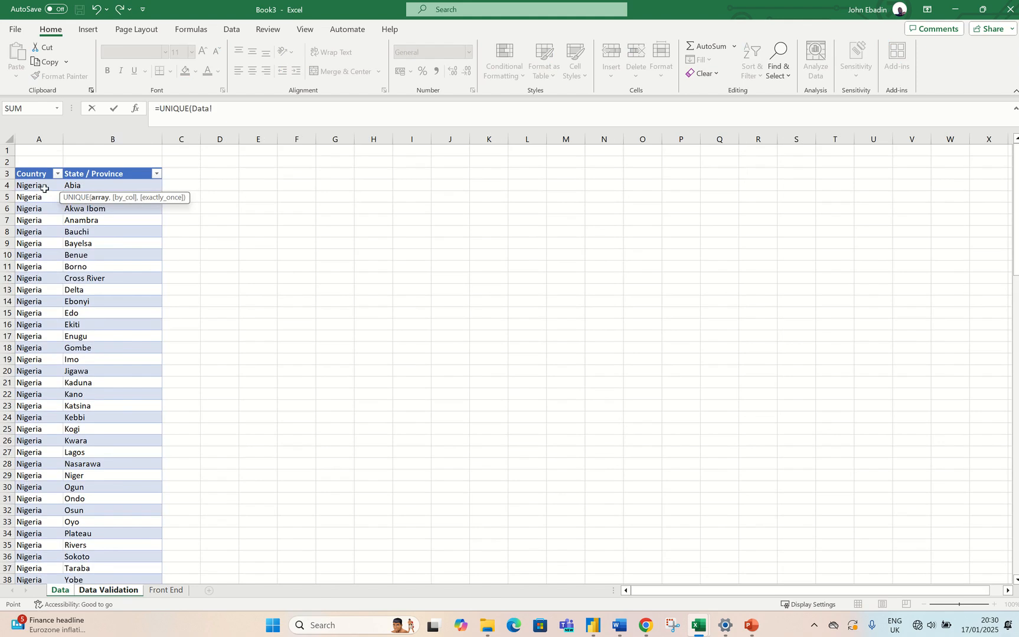
drag(41, 185, 22, 554)
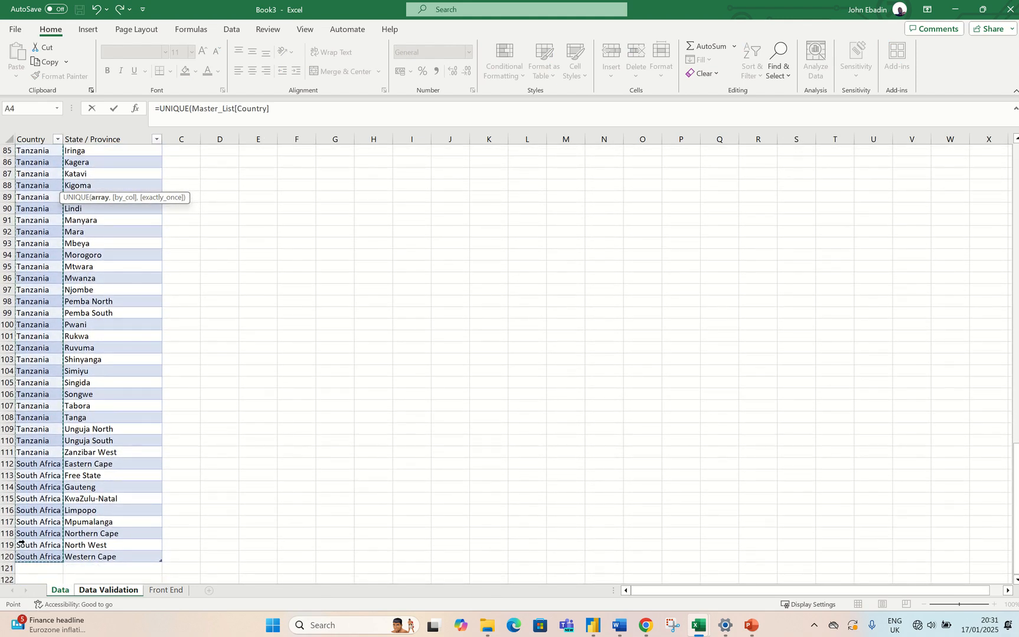
key(Return)
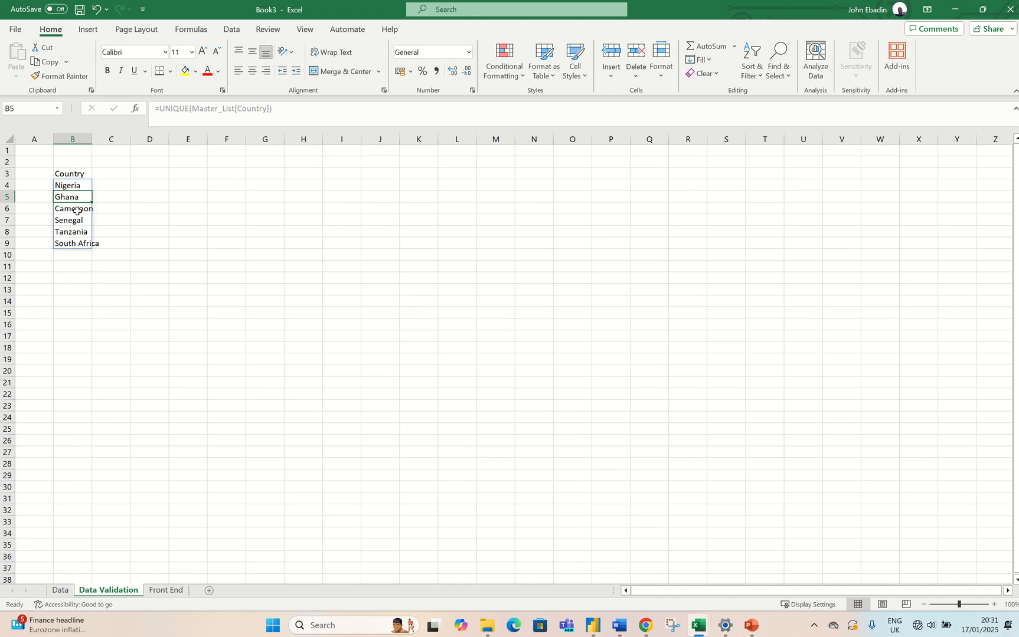
drag(93, 139, 104, 140)
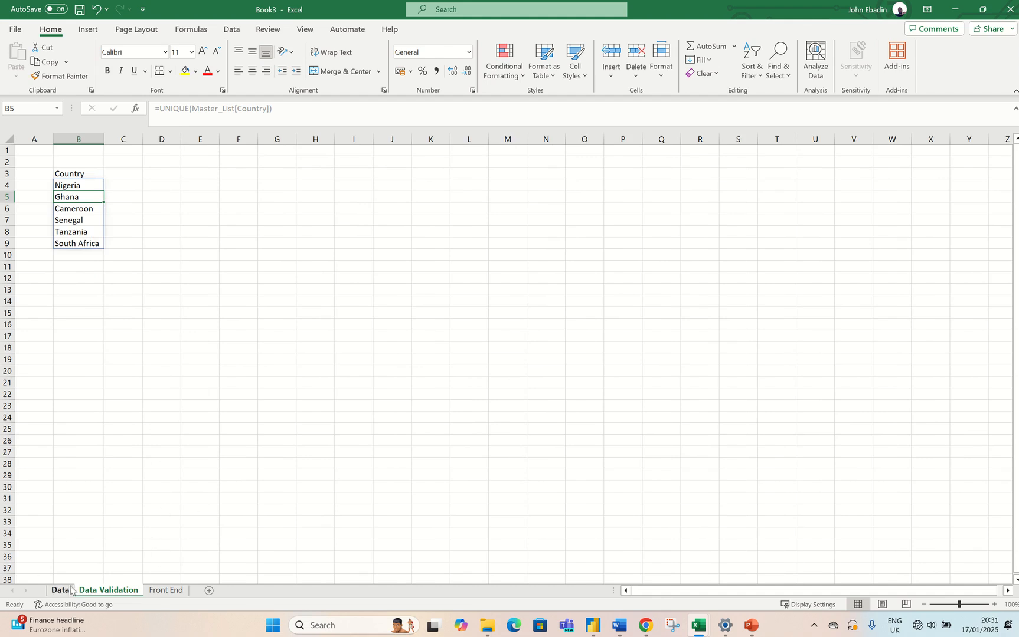
- Add a List data validation to B3 of the Front End sheet with the source ='Data Validation'!$B$4:$B$9
click(162, 590)
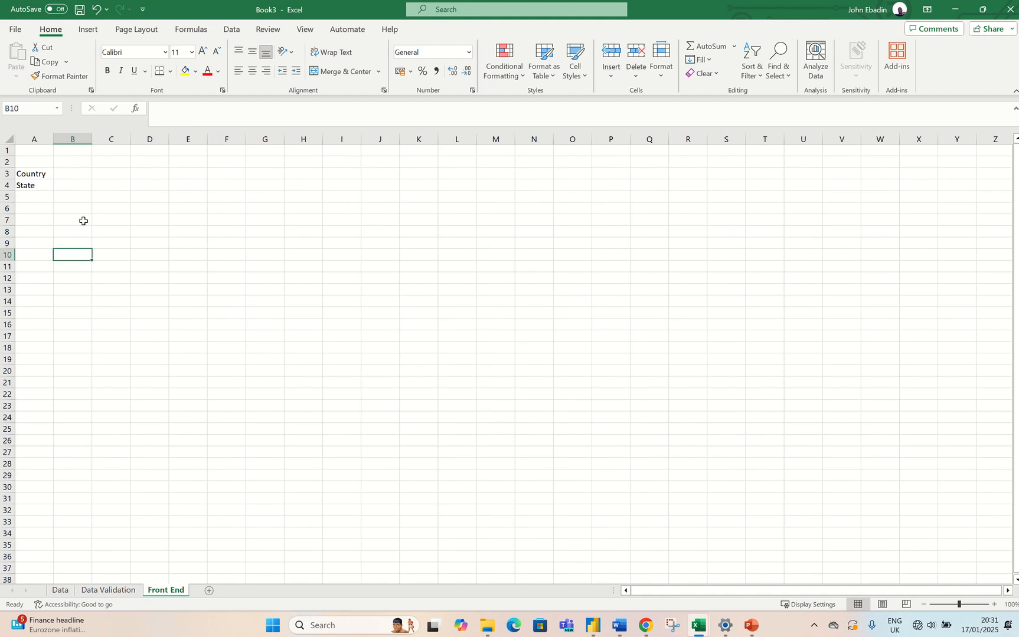
click(67, 175)
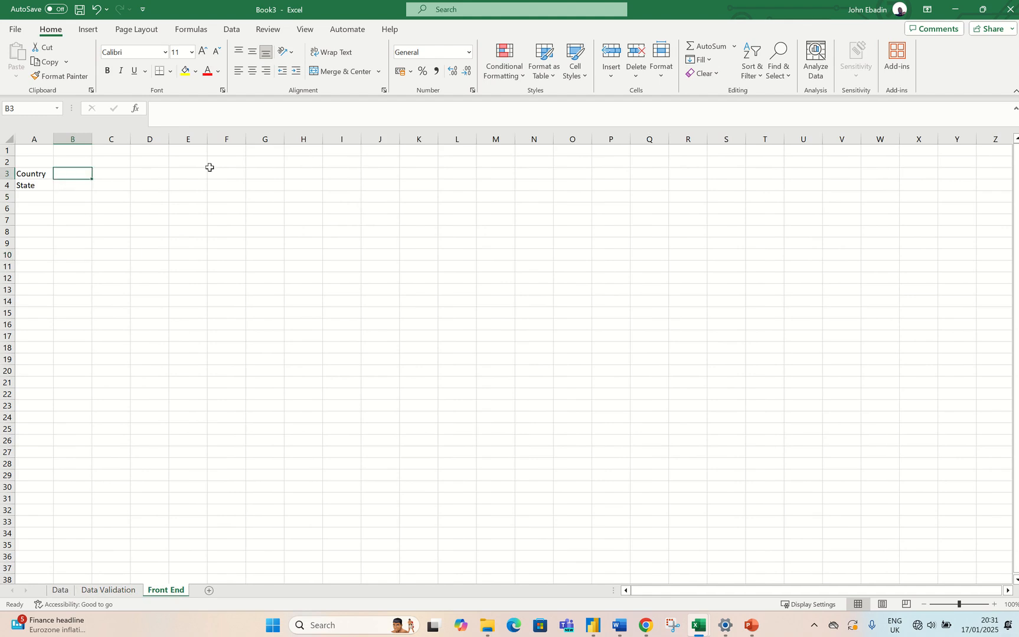
click(233, 31)
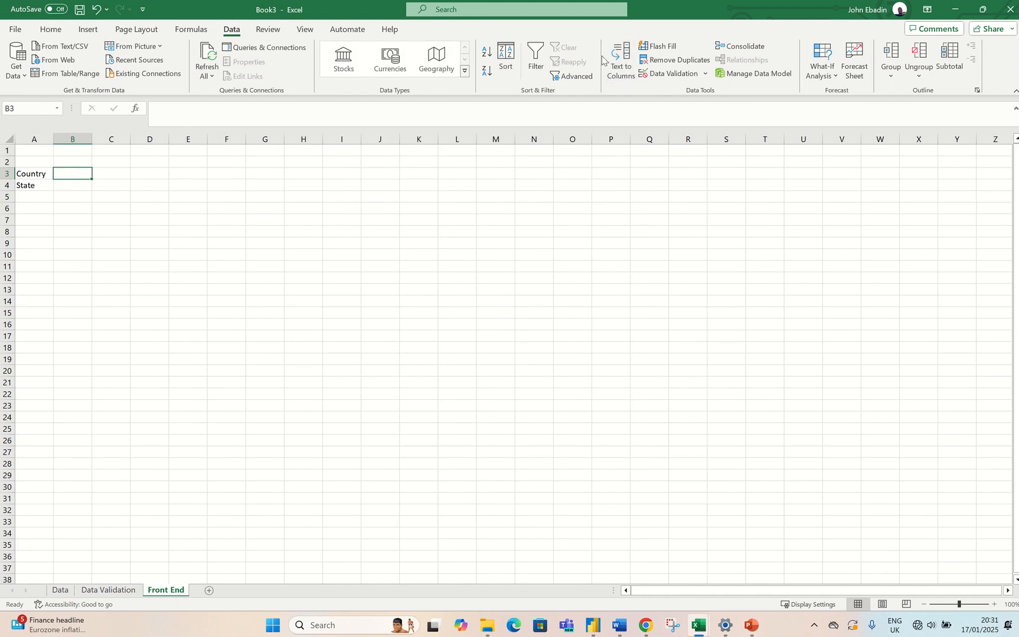
click(659, 75)
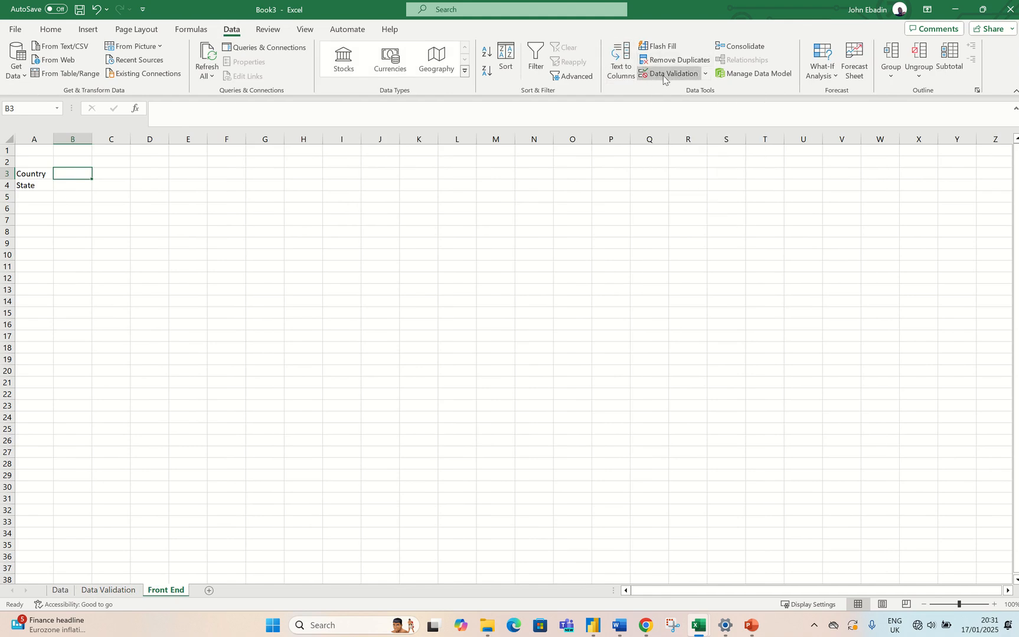
click(472, 185)
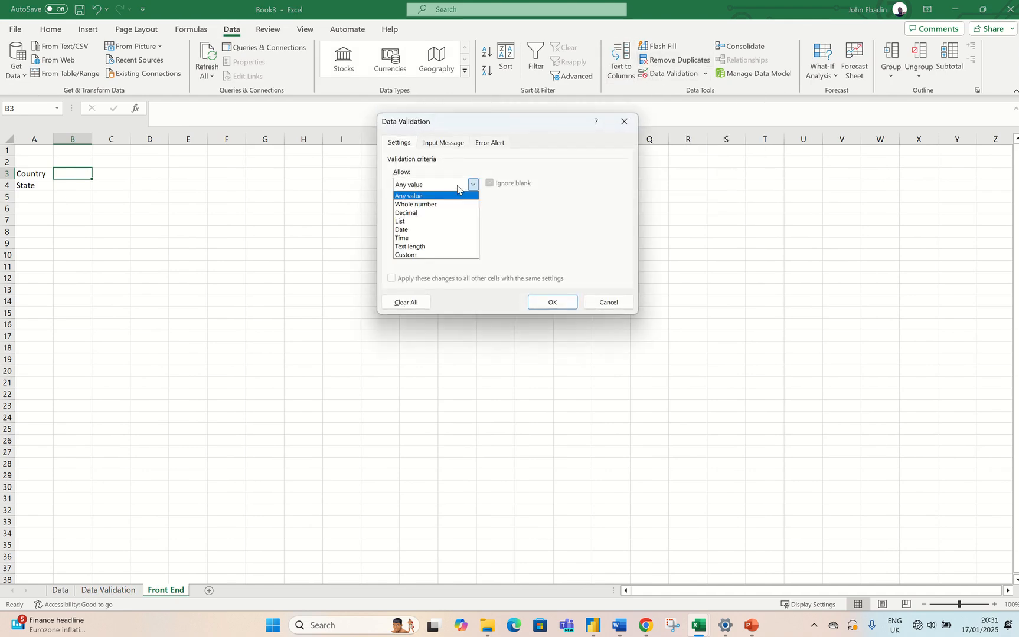
click(449, 221)
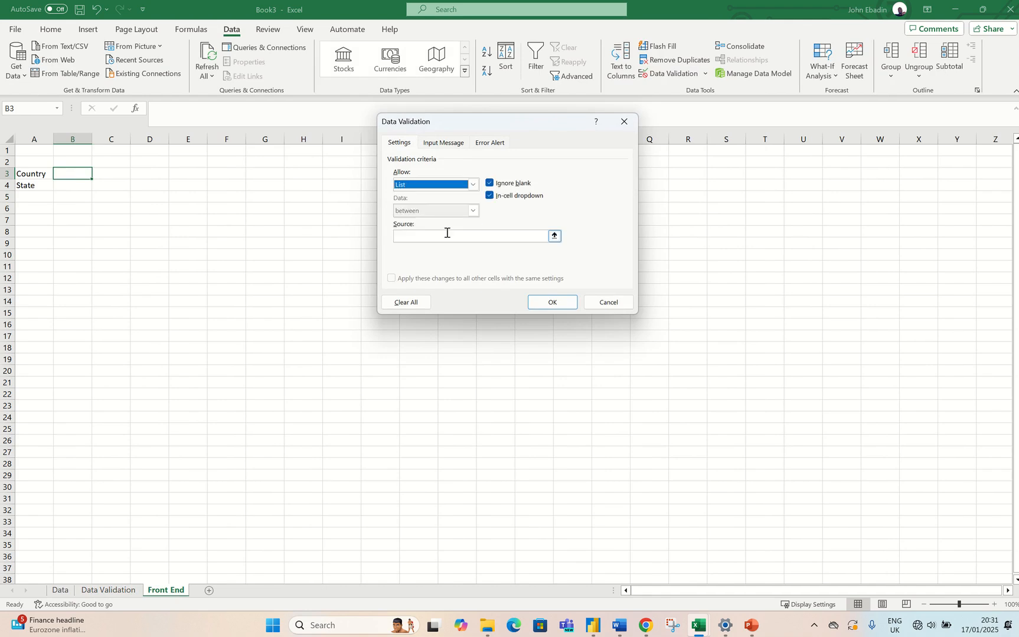
click(447, 235)
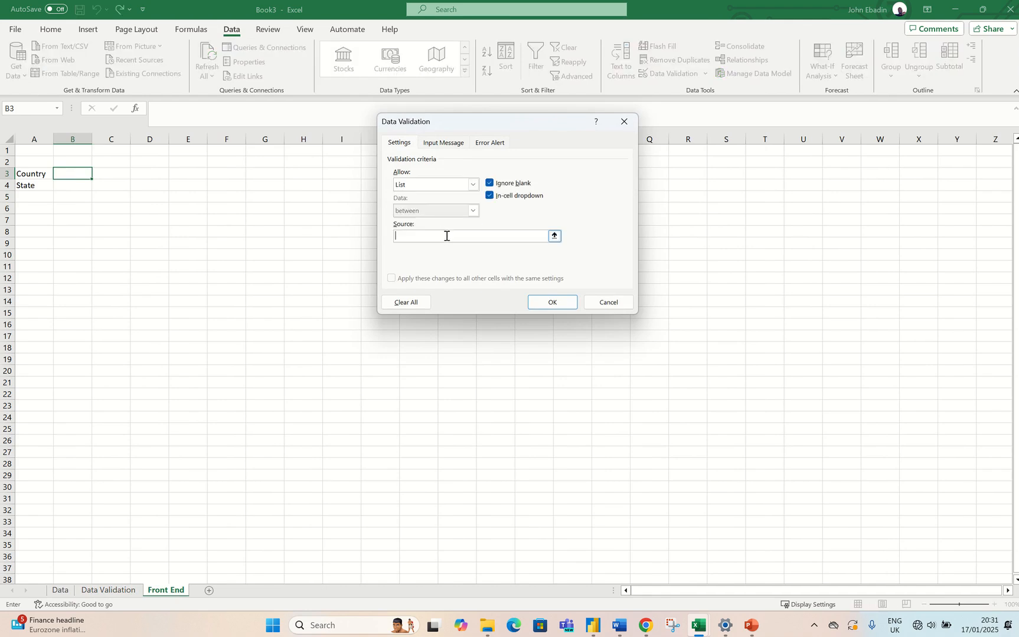
click(129, 594)
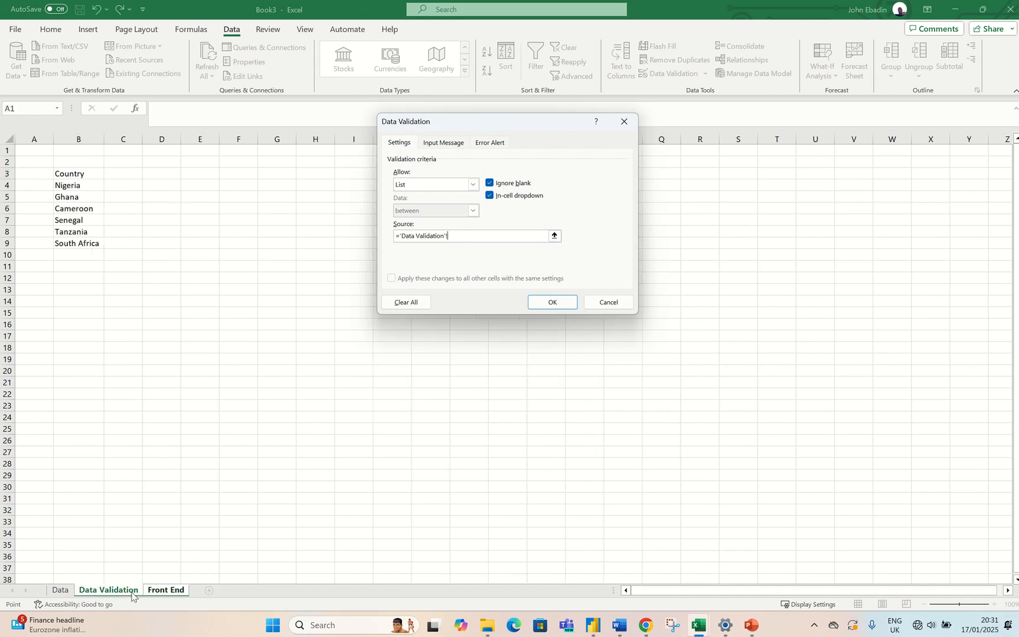
drag(124, 580, 111, 348)
drag(77, 186, 85, 240)
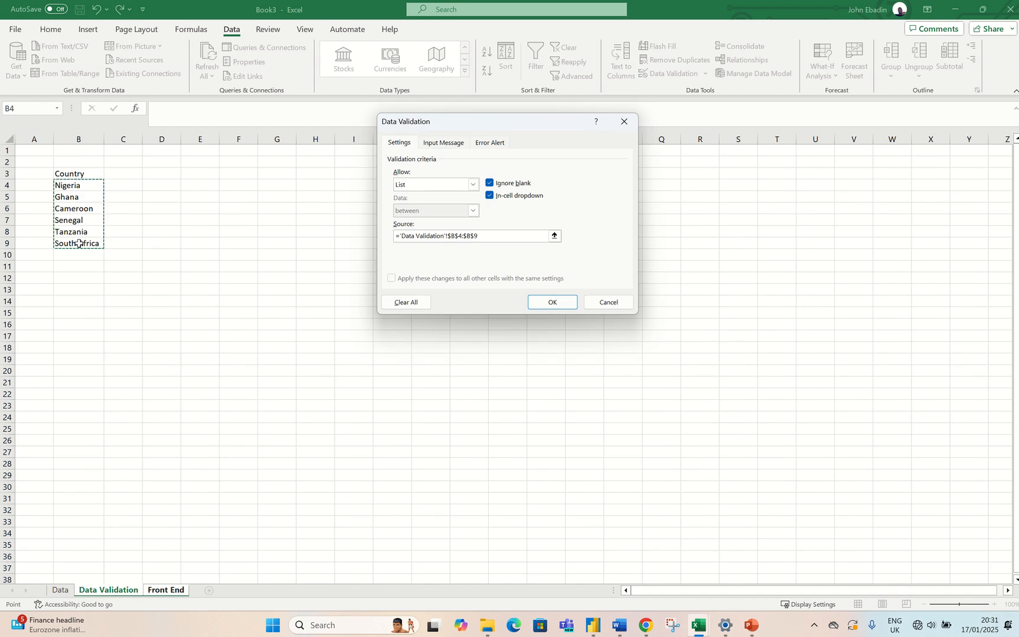
click(552, 302)
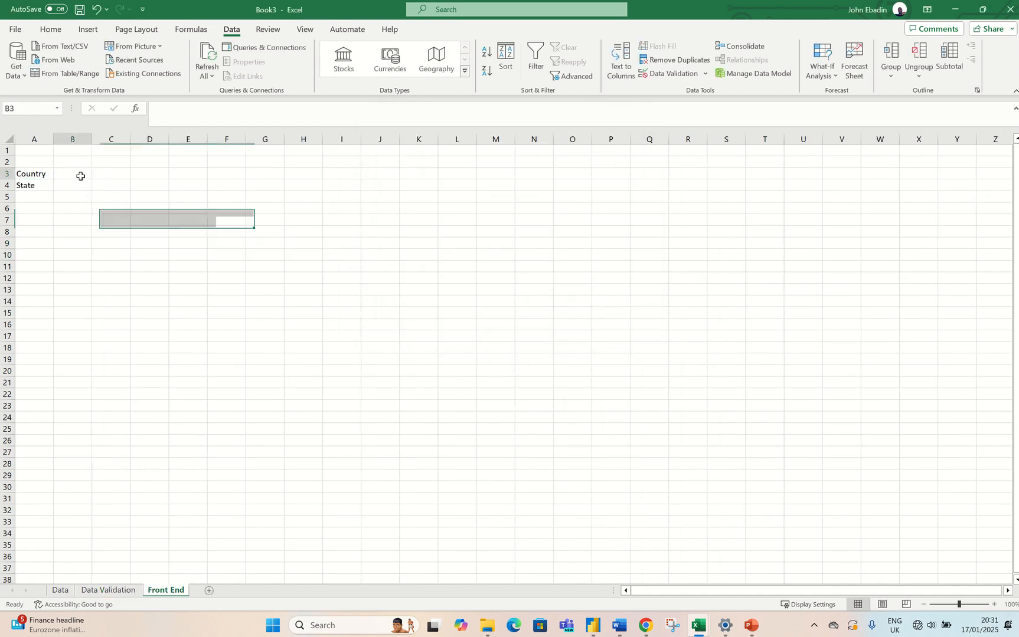
- Try several countries from the dropdown in B3, ending with Senegal, and widen column B of the Front End sheet slightly
click(96, 176)
click(84, 196)
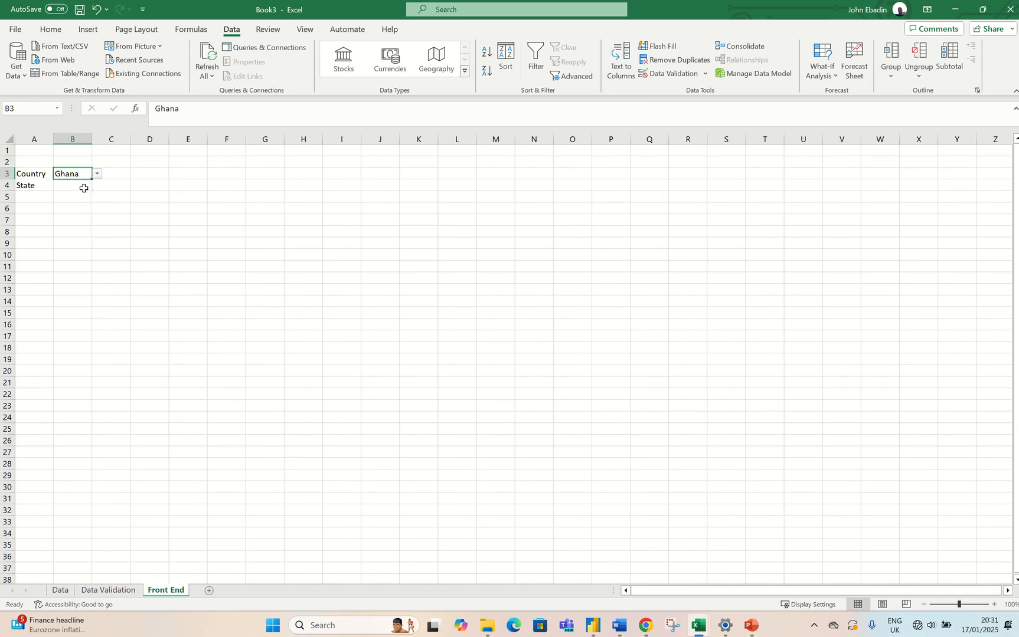
click(97, 175)
click(71, 204)
click(97, 175)
click(74, 215)
drag(94, 138, 101, 138)
drag(106, 207, 30, 198)
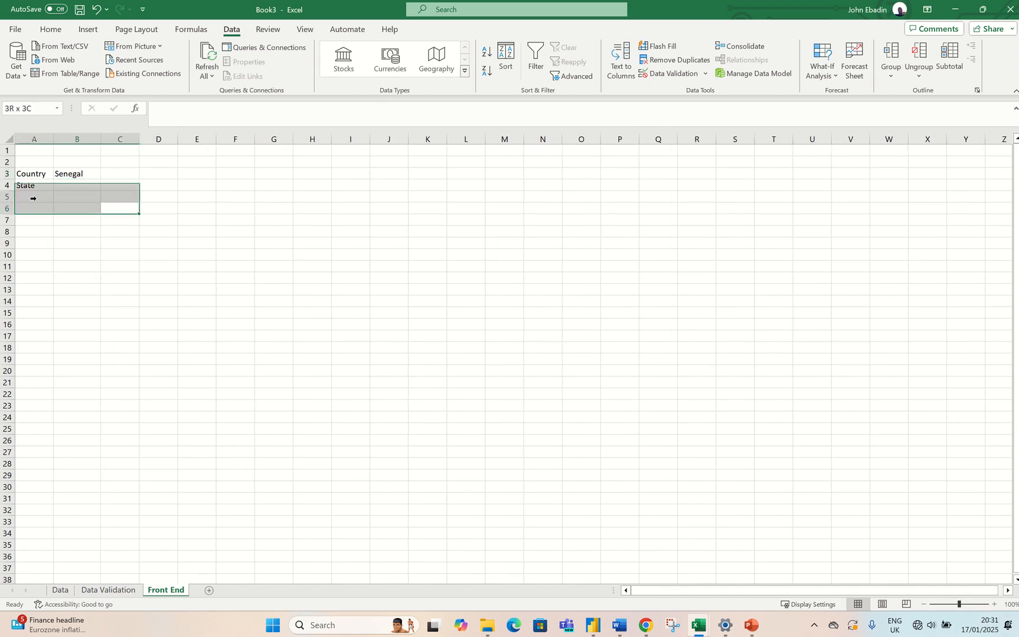
click(183, 186)
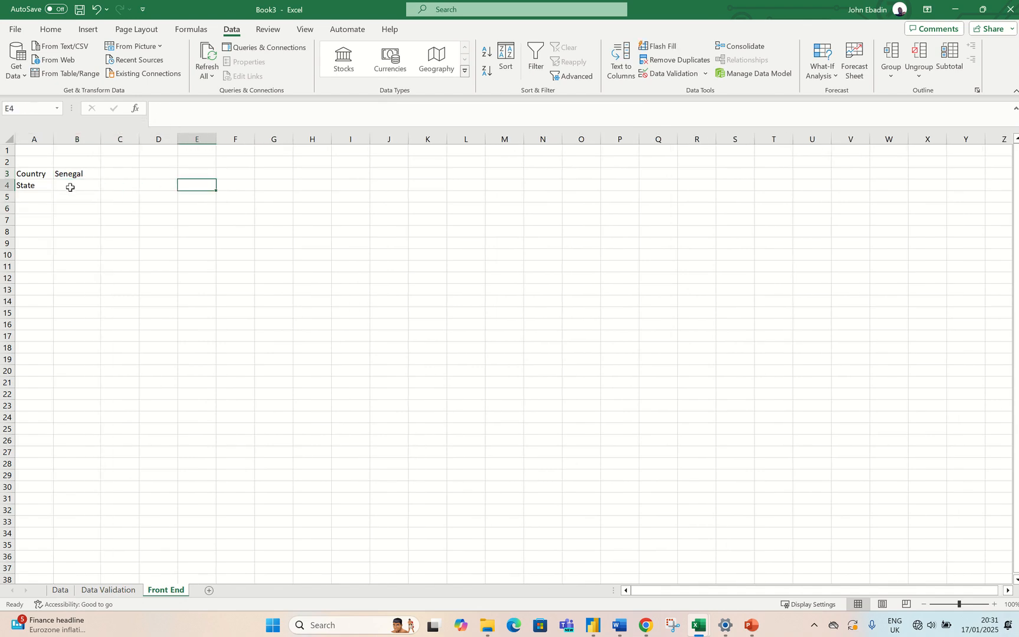
- Start a FILTER formula in D4 of the Data Validation sheet with the whole Master_List table as its array
click(104, 591)
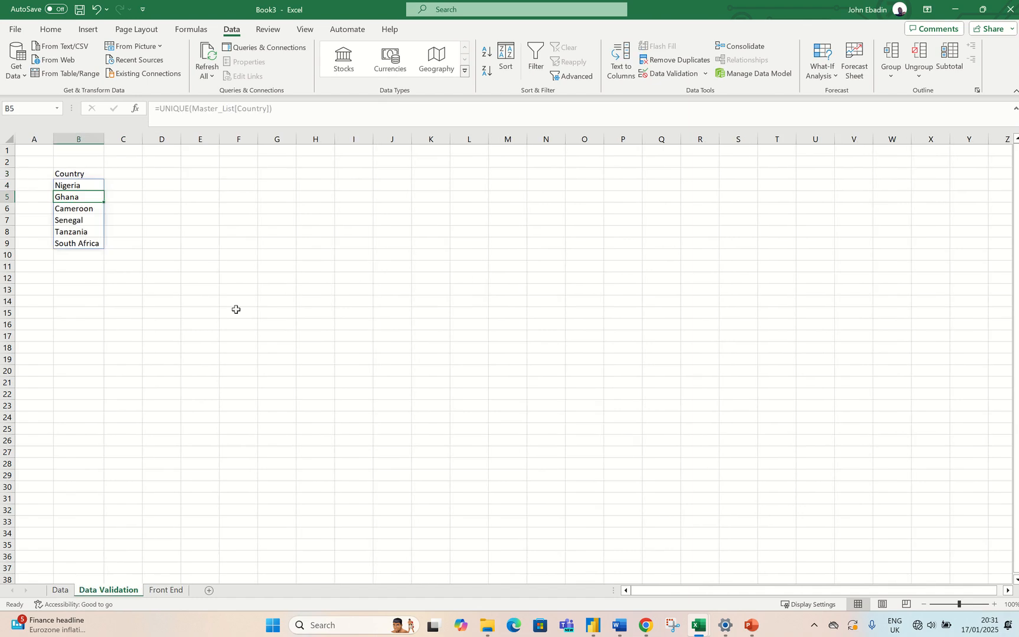
click(171, 176)
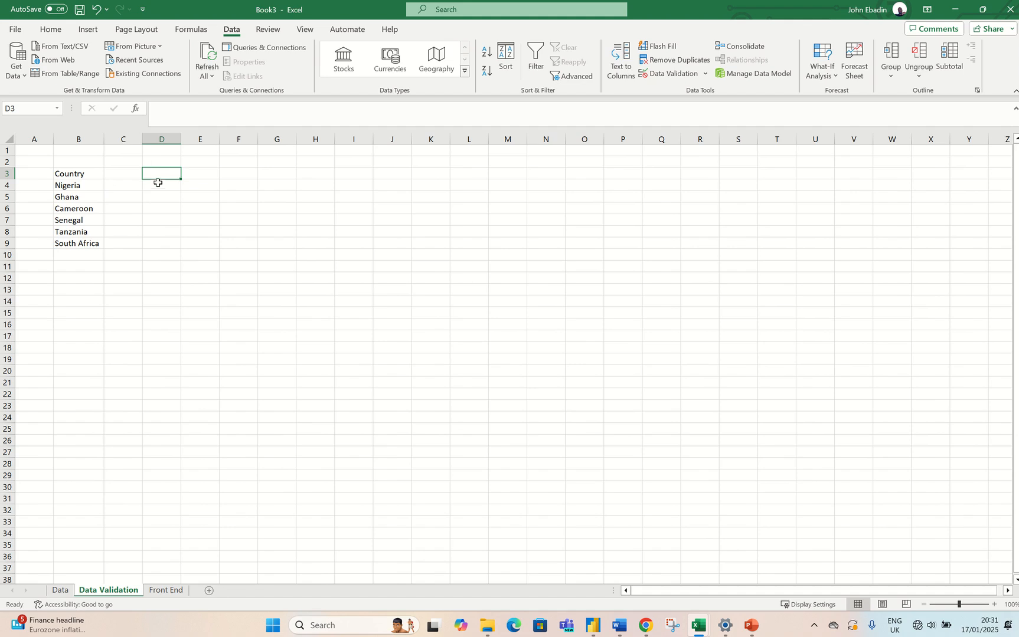
click(160, 186)
text(=)
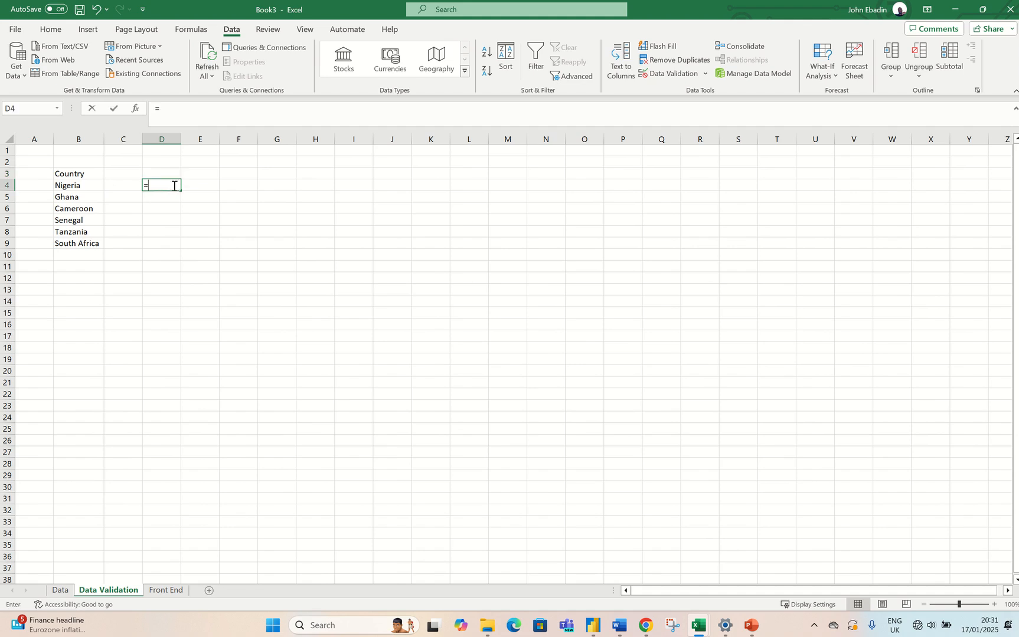
text(Fil)
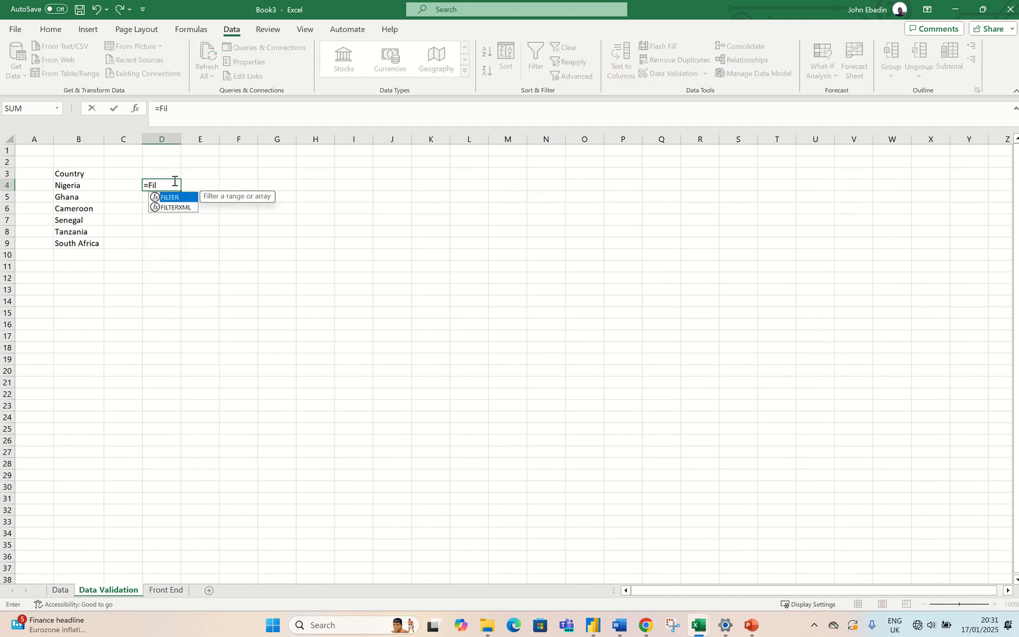
text(ter)
key(Tab)
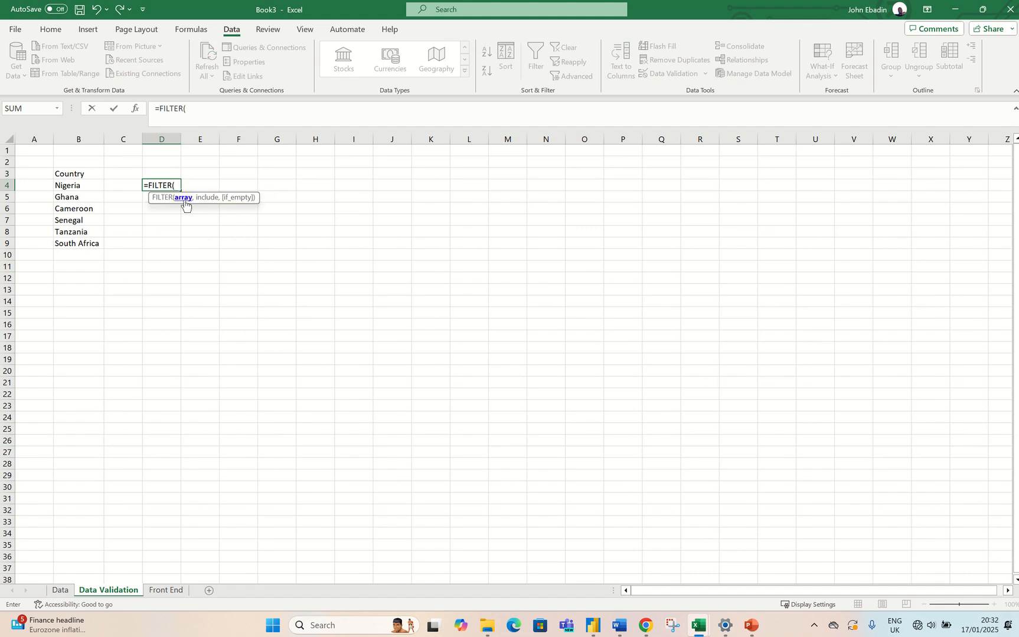
click(60, 590)
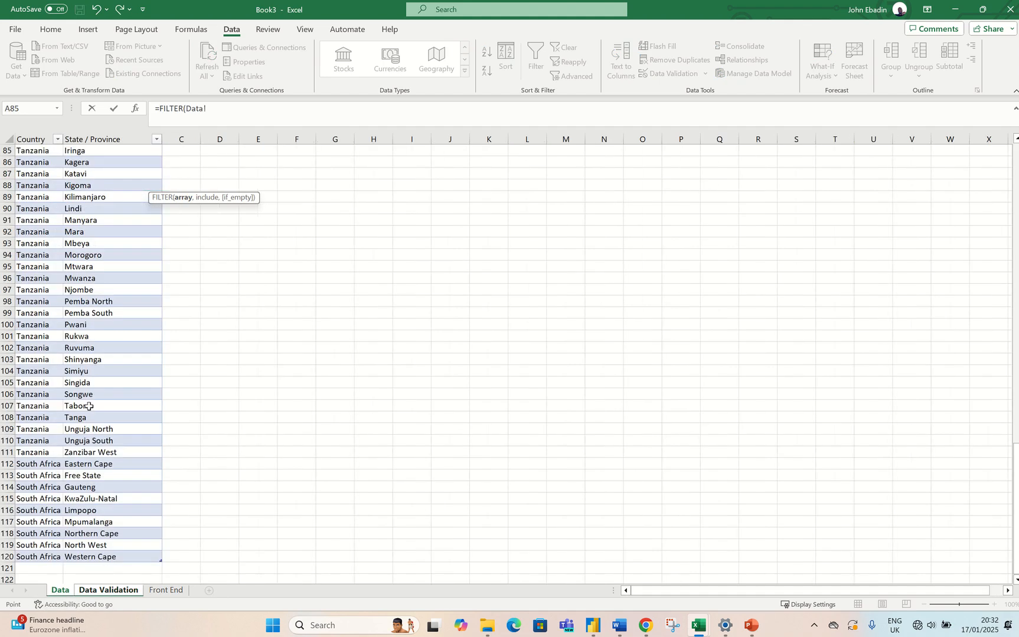
scroll(89, 407, up, 20)
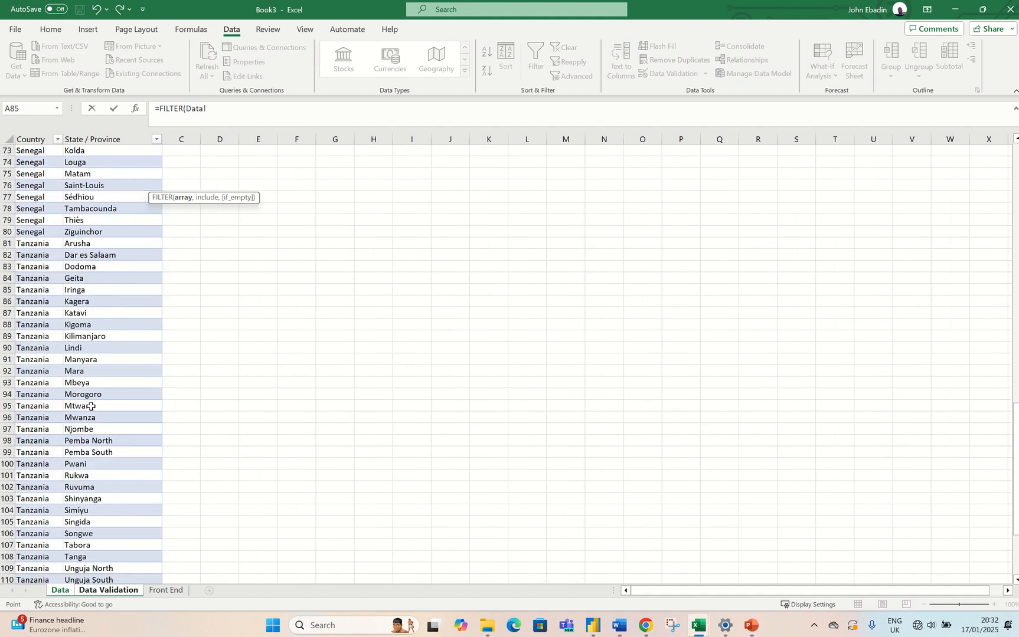
scroll(93, 390, up, 4)
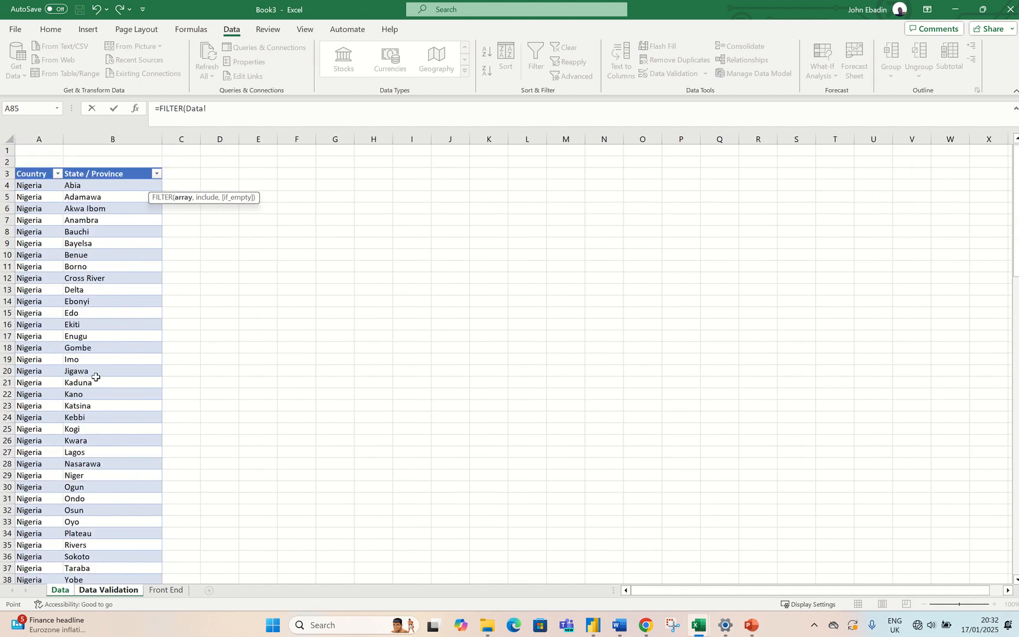
drag(37, 185, 68, 195)
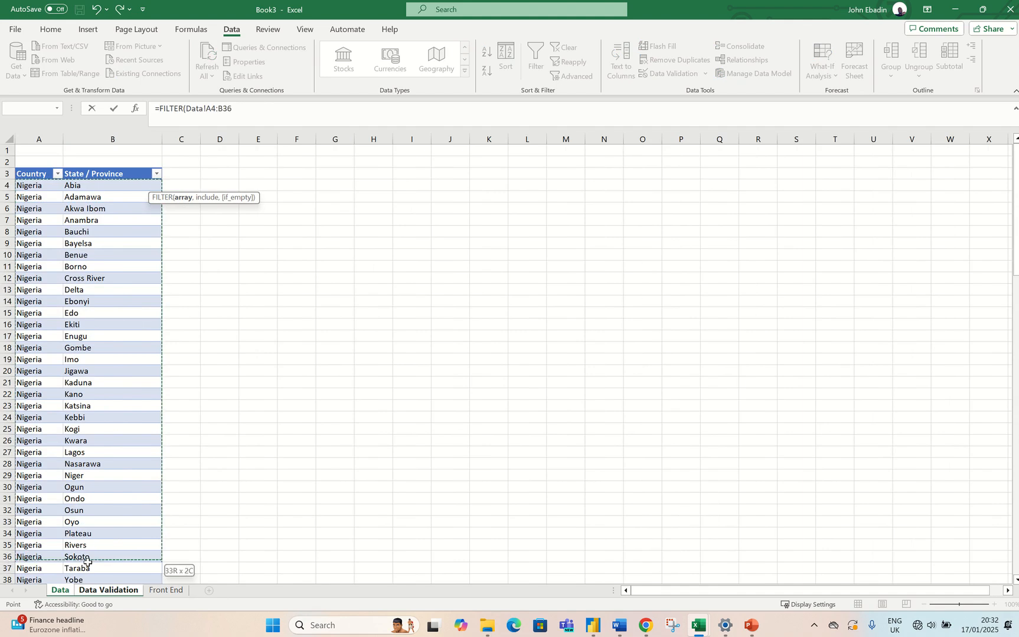
mouse_move(87, 561)
mouse_down()
mouse_move(93, 590)
mouse_move(97, 562)
mouse_up()
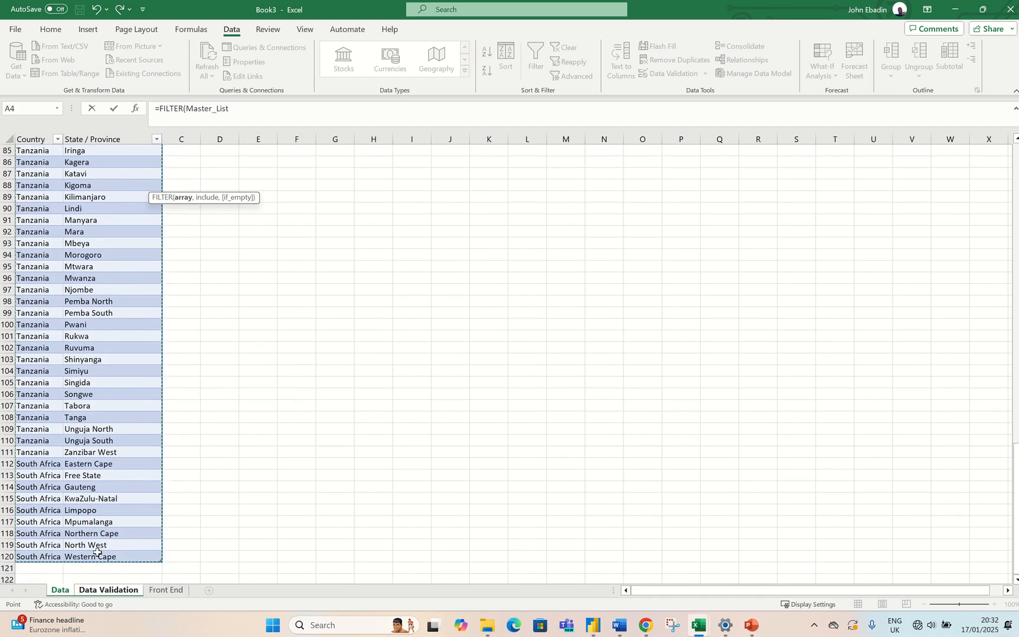
click(248, 110)
text(,)
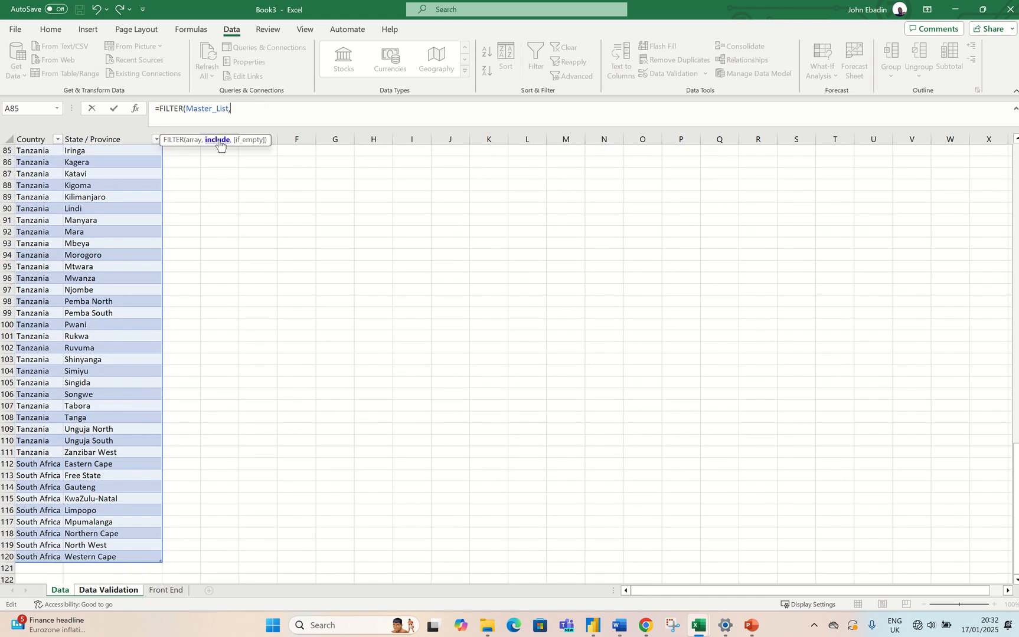
- Complete the D4 formula with the condition Master_List[Country]="Nigeria" and the if-empty text "Please Select", and look through the filtered rows
scroll(88, 227, up, 4)
scroll(88, 227, up, 20)
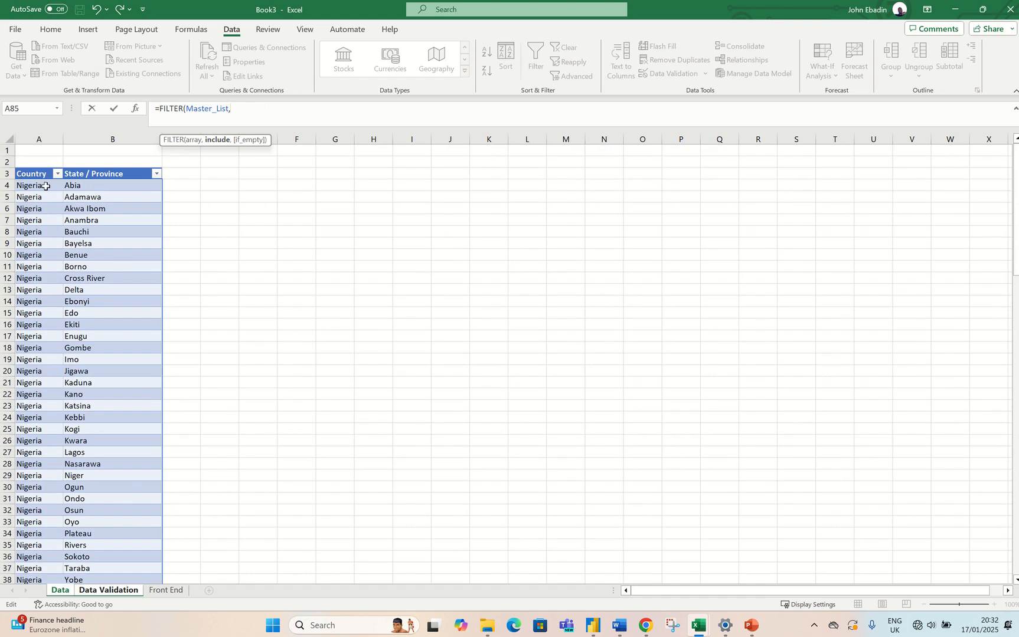
drag(45, 186, 59, 561)
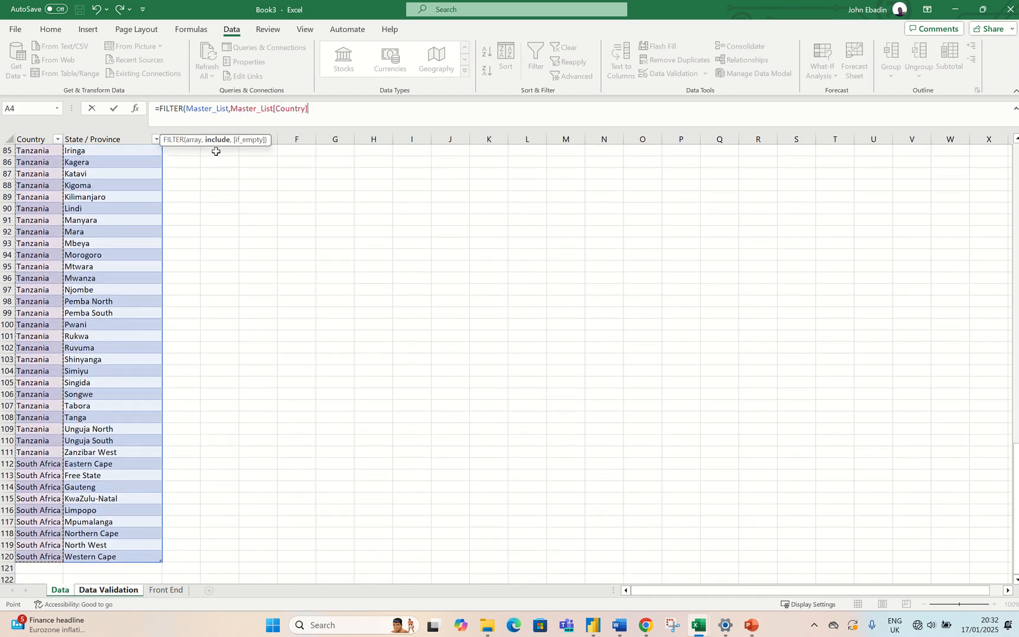
click(307, 107)
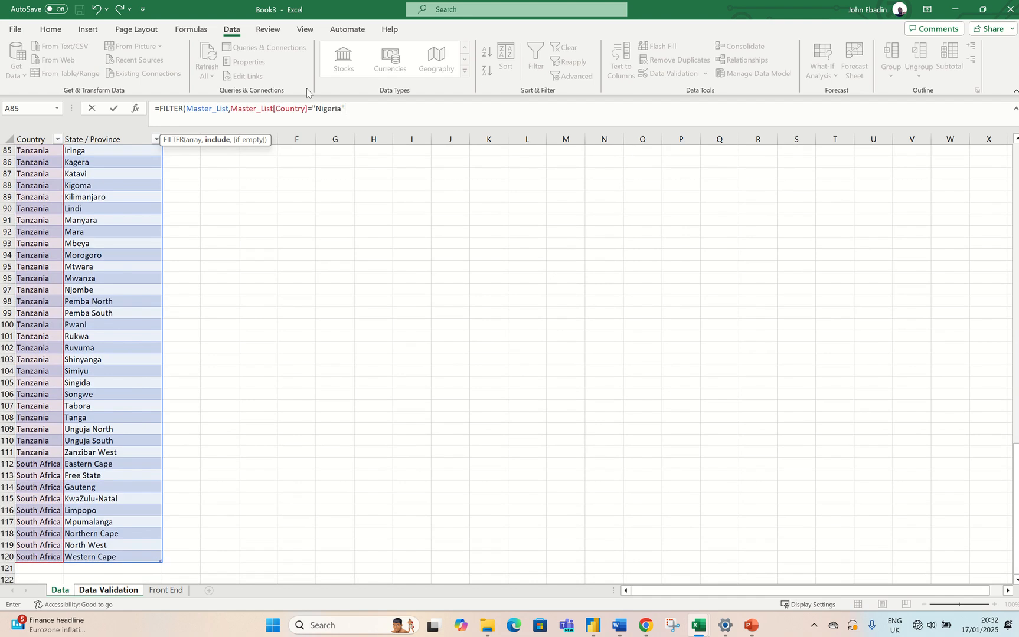
text(,"Ple)
text(ase Select"))
key(Return)
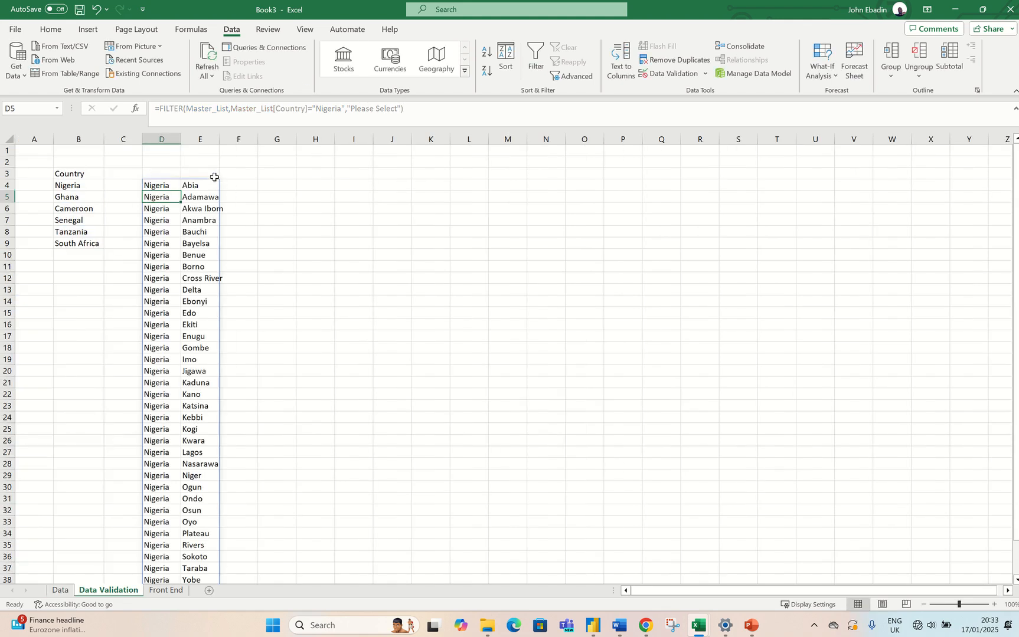
scroll(217, 201, down, 6)
scroll(200, 277, up, 6)
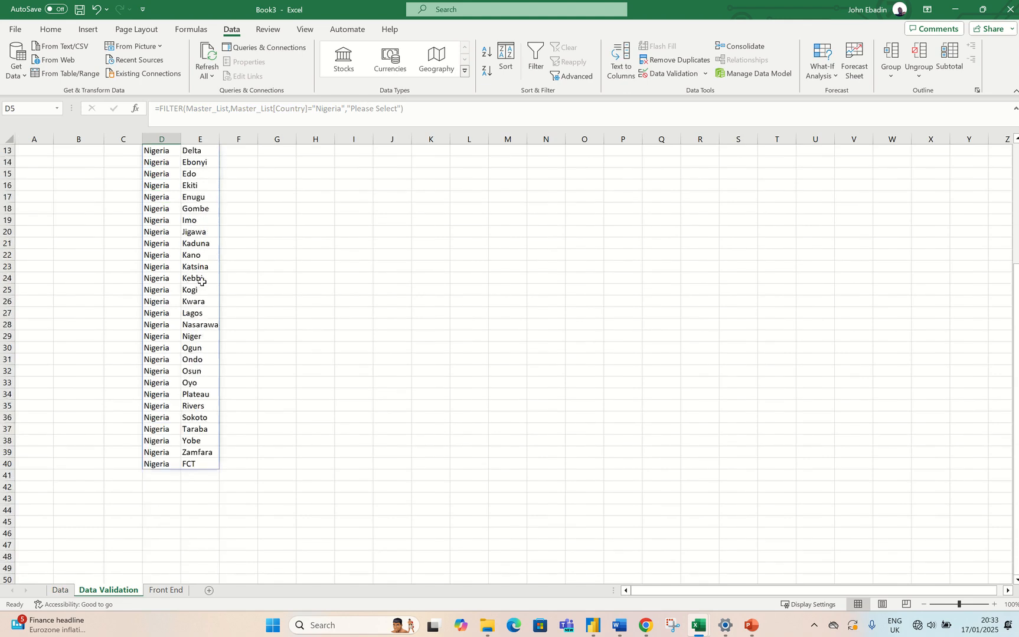
- Enter the headings Country in D3 and State in E3 above the filtered list
click(171, 175)
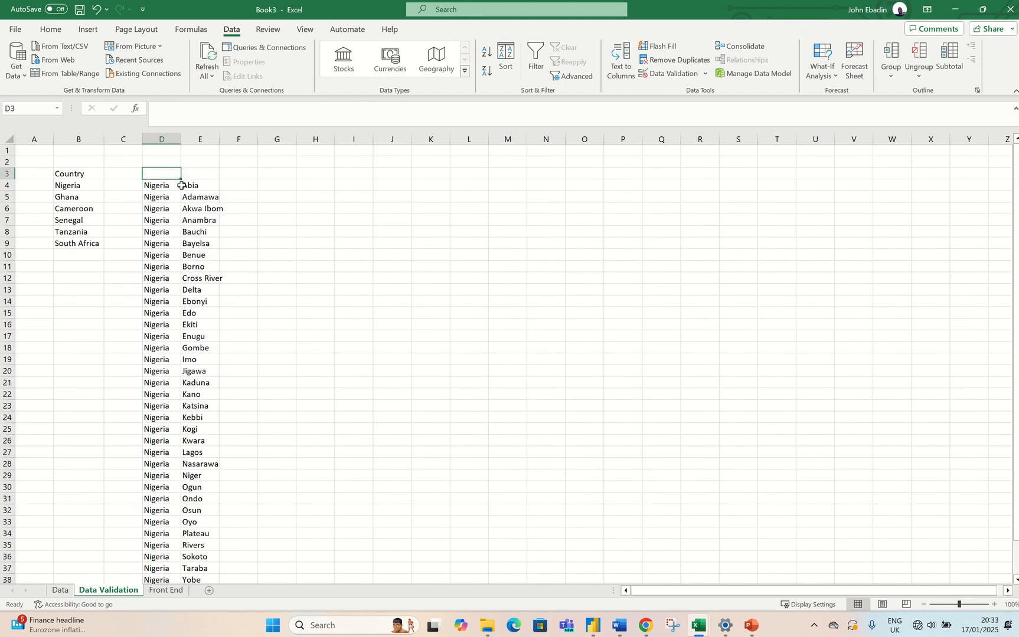
text(Co)
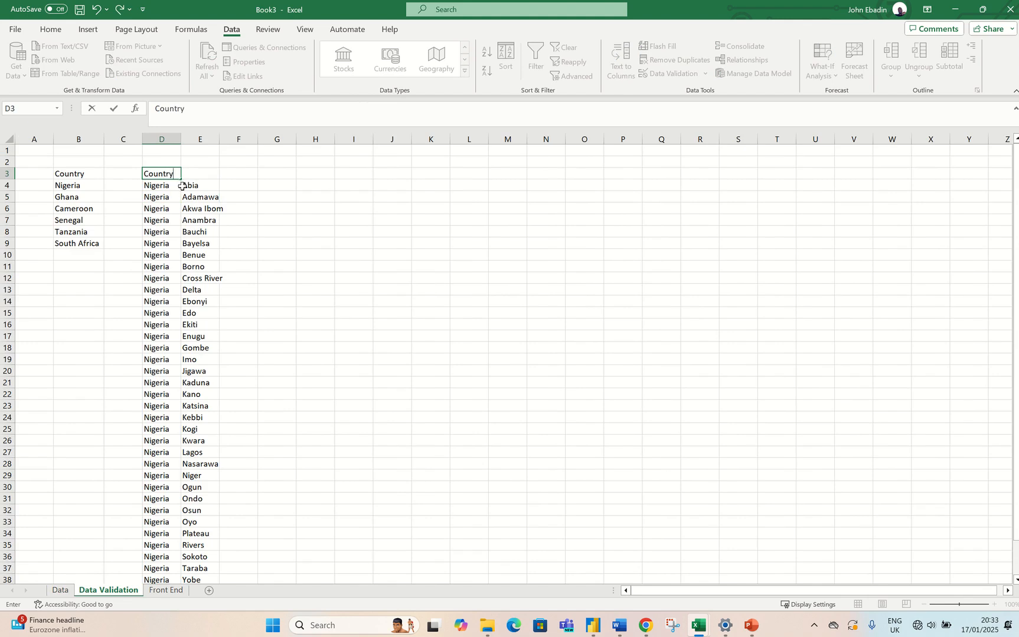
text(untry)
click(212, 172)
text(State)
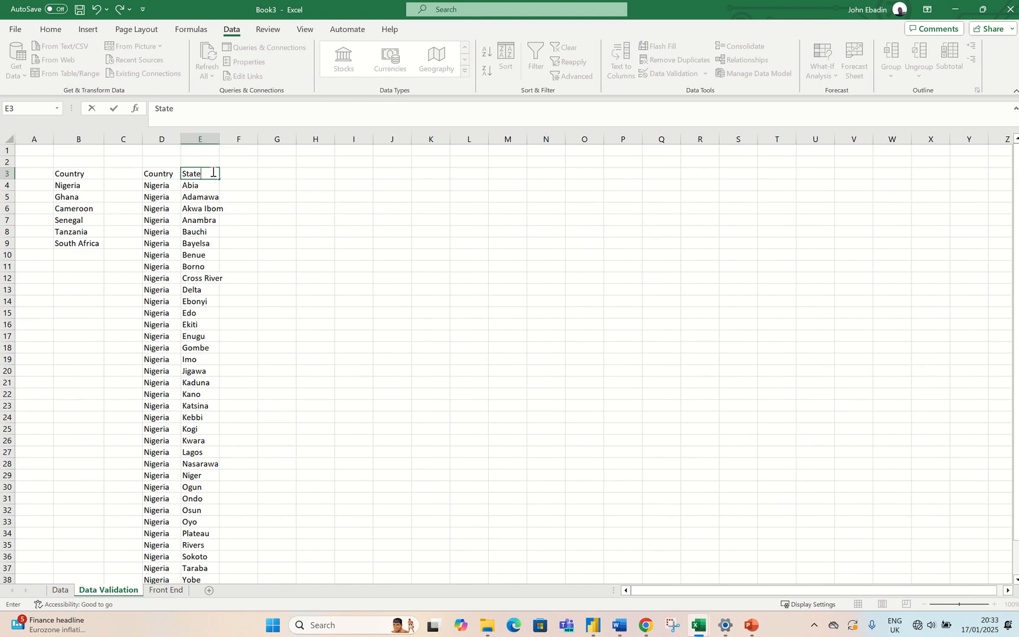
click(251, 221)
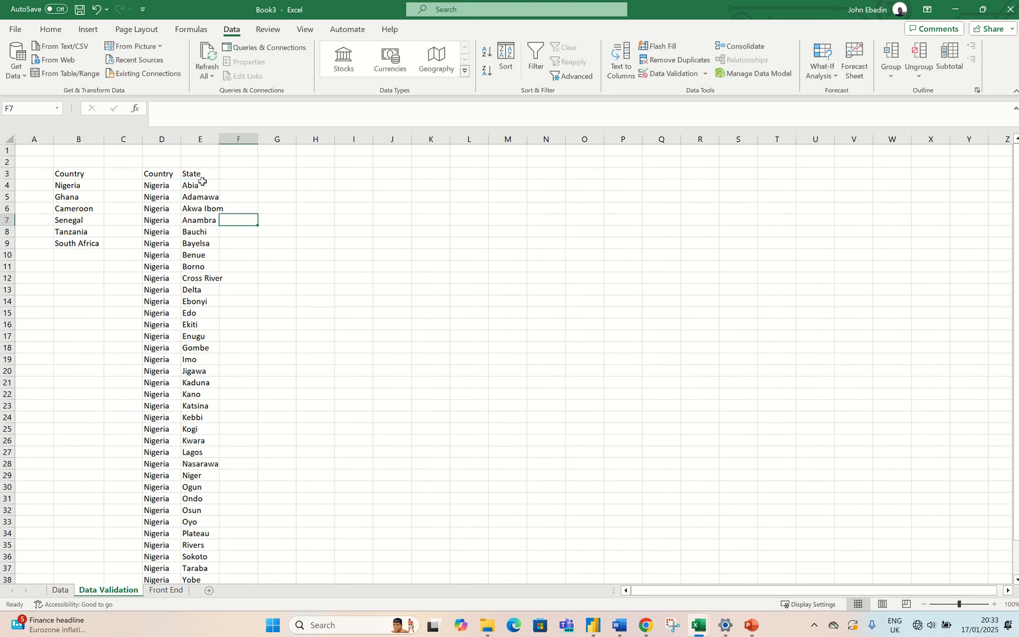
click(200, 139)
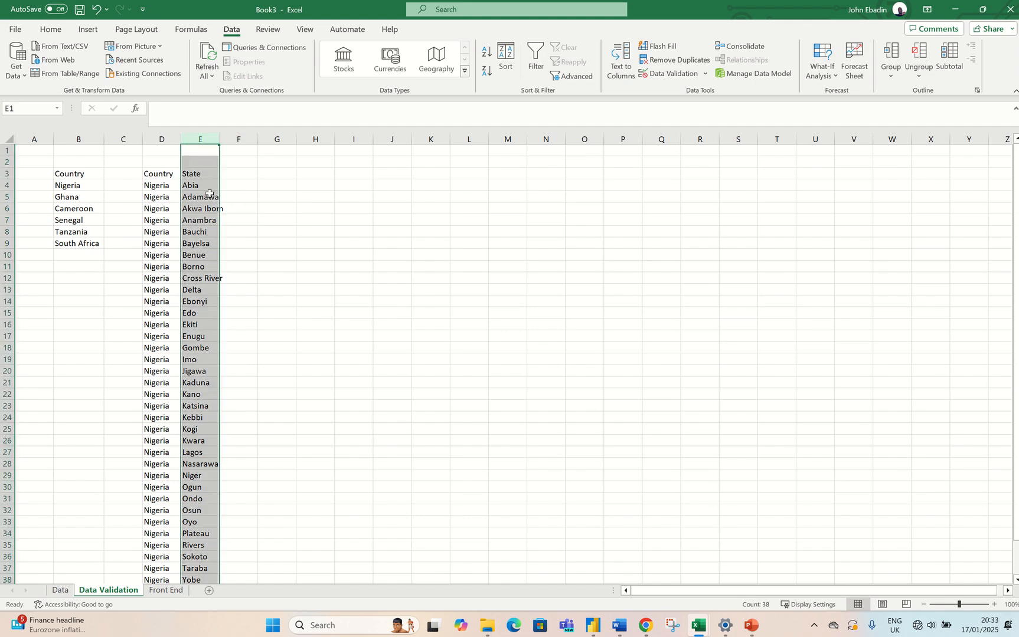
- Choose Nigeria from the country dropdown in B3 of the Front End sheet
click(168, 590)
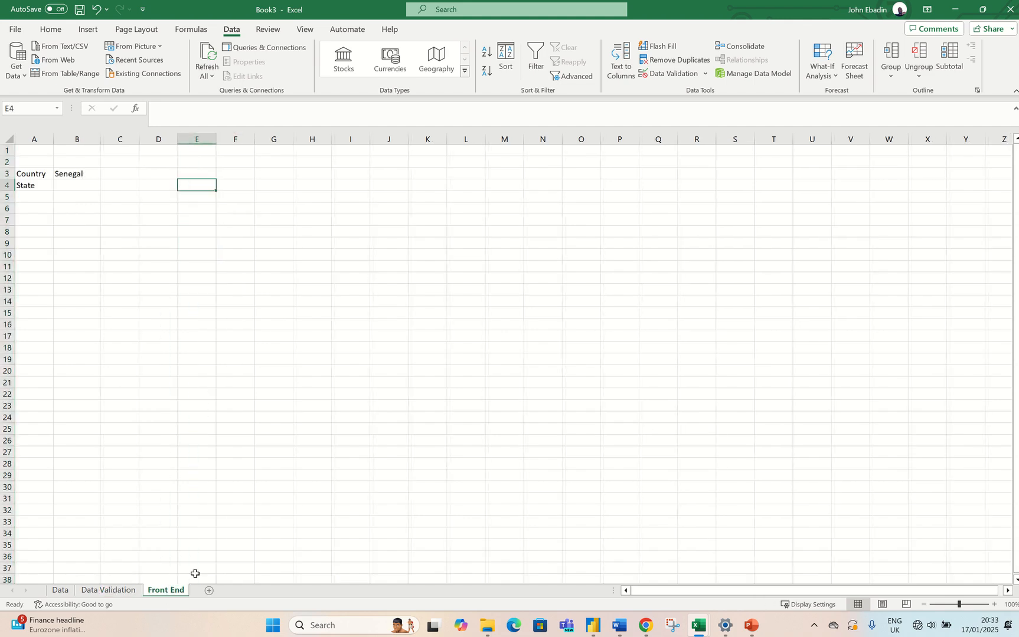
click(70, 175)
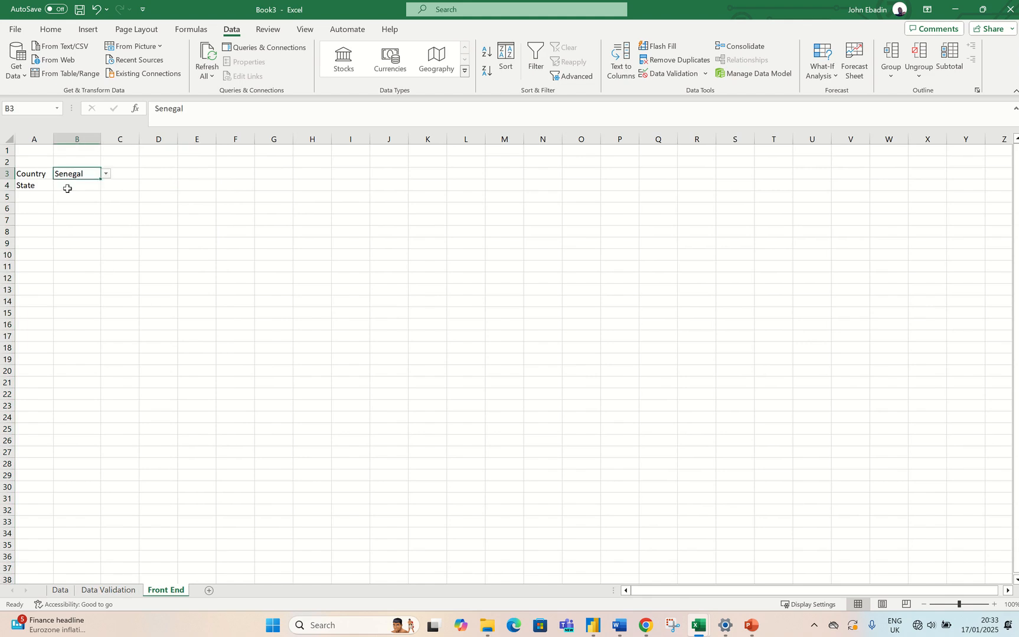
click(67, 188)
click(86, 174)
click(106, 174)
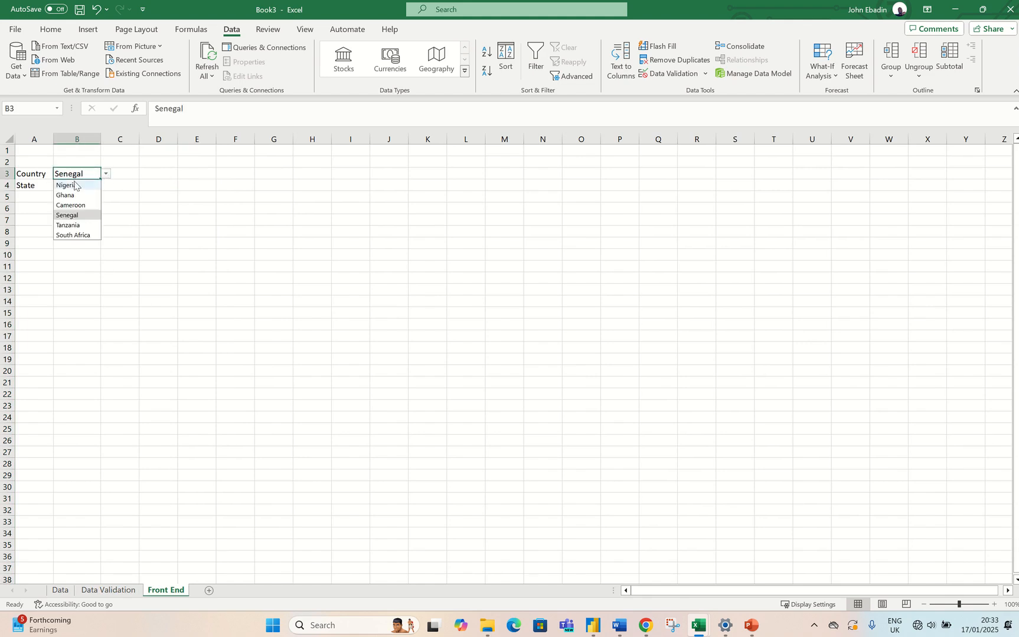
click(74, 186)
- Add a List data validation to B4 of the Front End sheet with the source ='Data Validation'!$E$4:$E$53
click(71, 185)
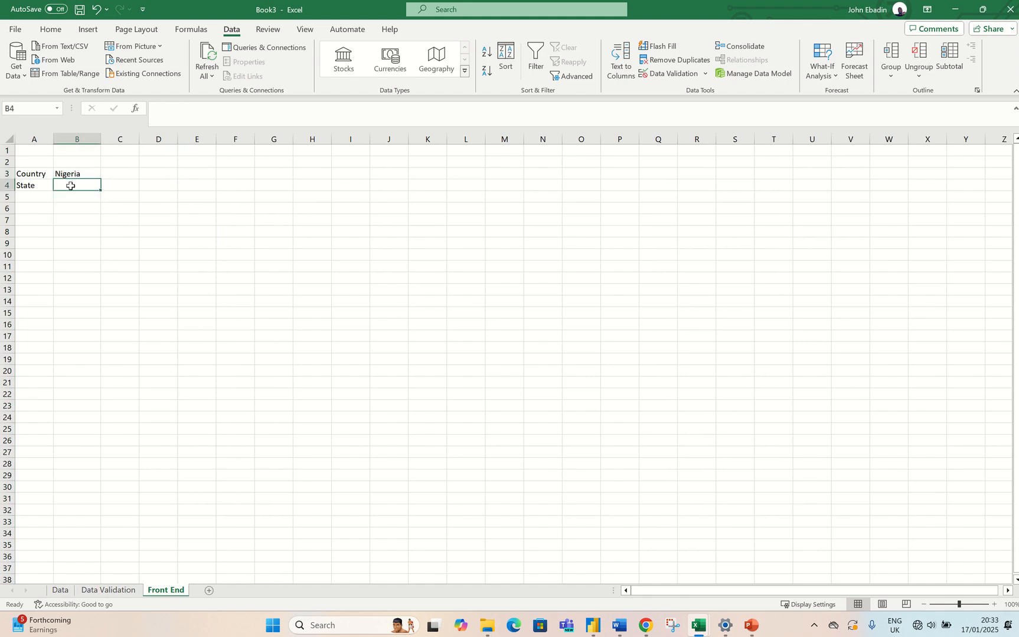
click(666, 73)
click(435, 186)
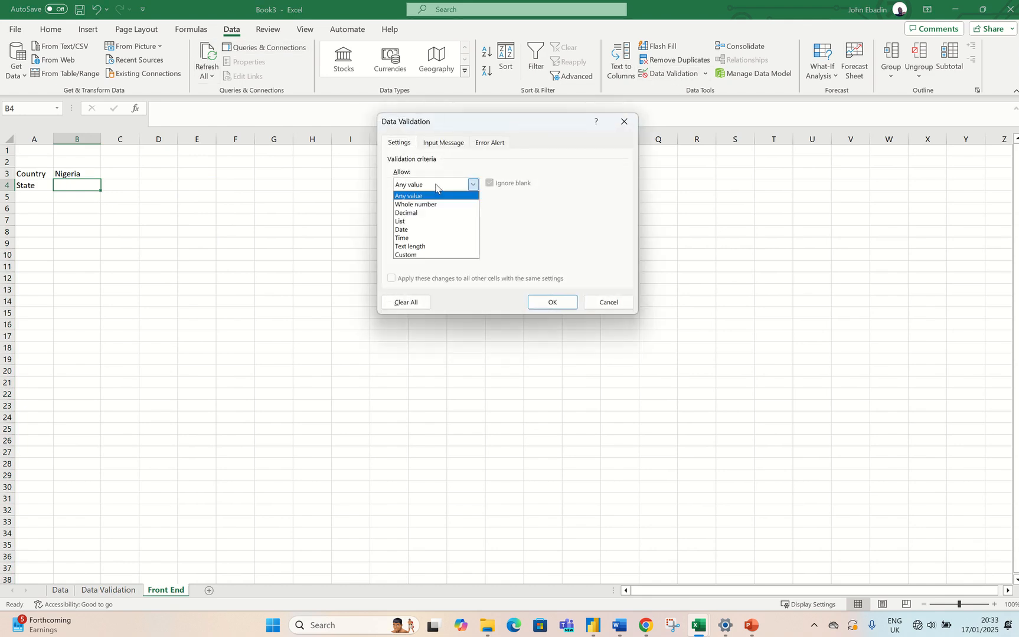
click(419, 221)
click(413, 235)
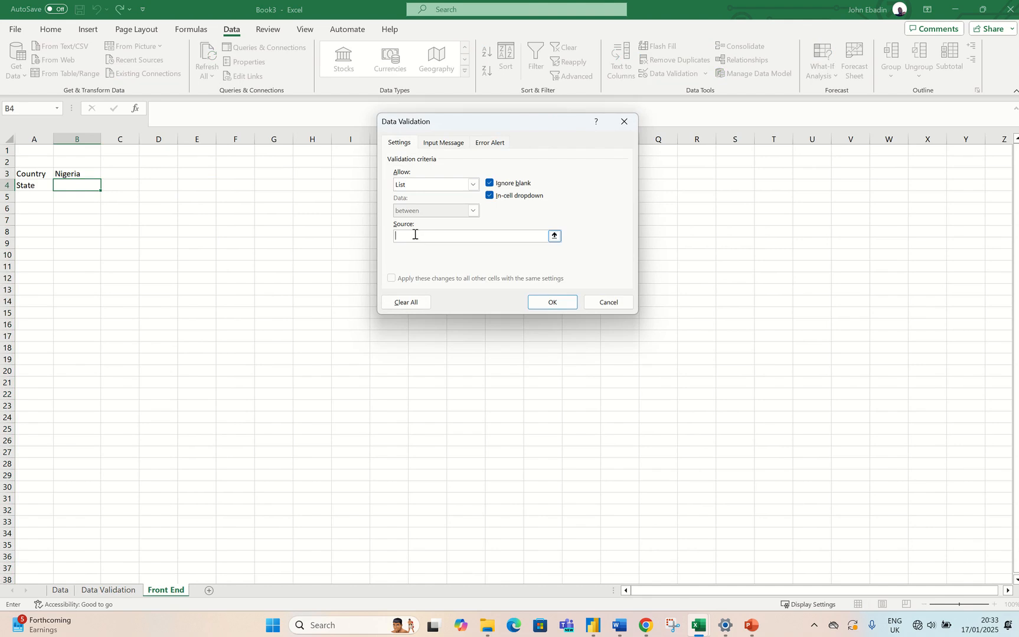
click(121, 590)
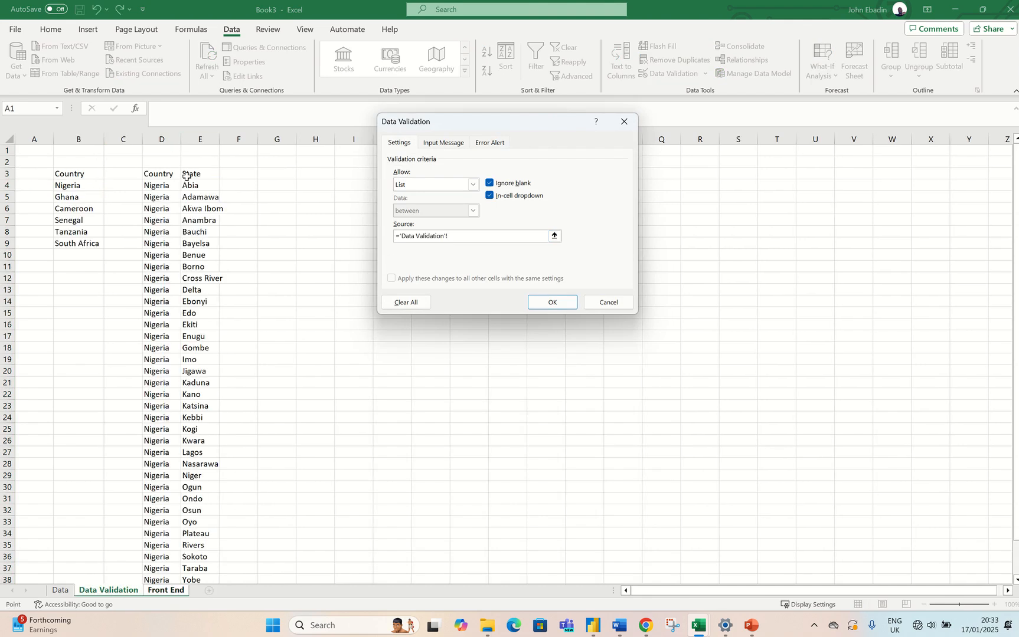
drag(194, 186, 194, 333)
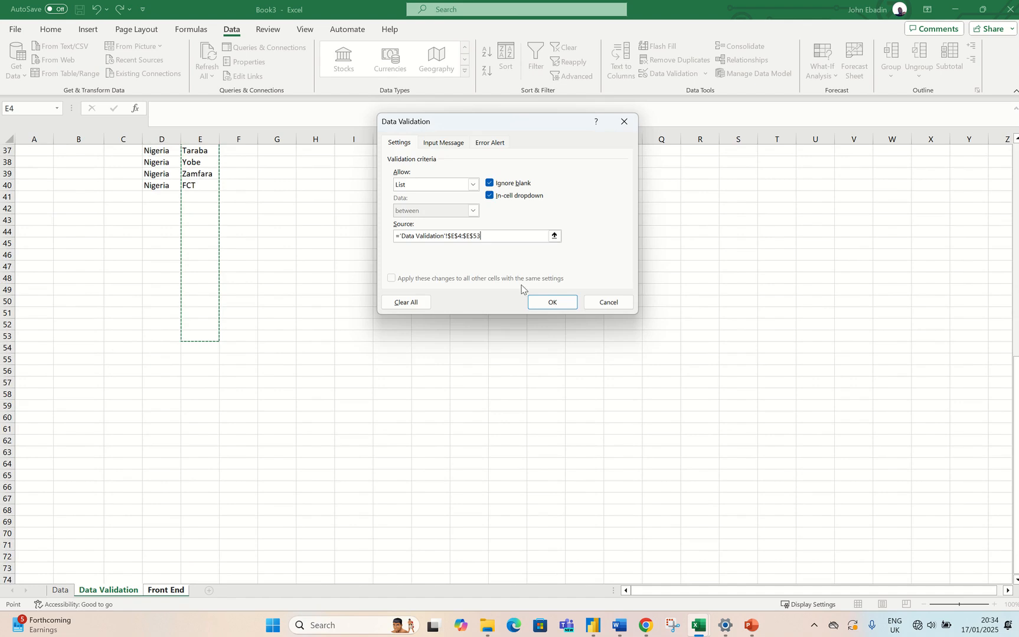
click(535, 302)
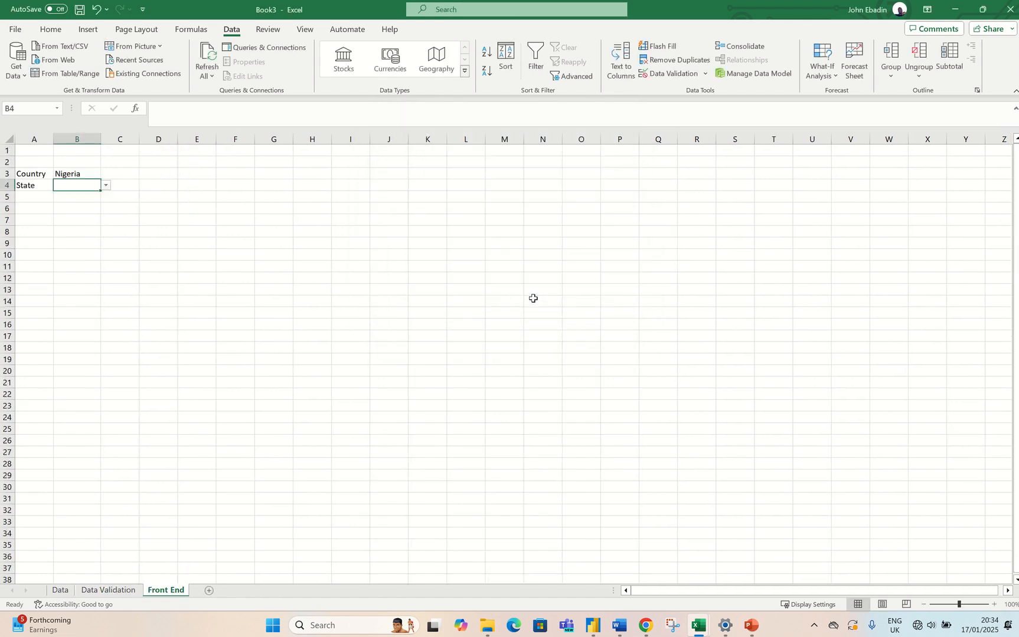
- Look through the state choices offered by the dropdown in B4
click(108, 187)
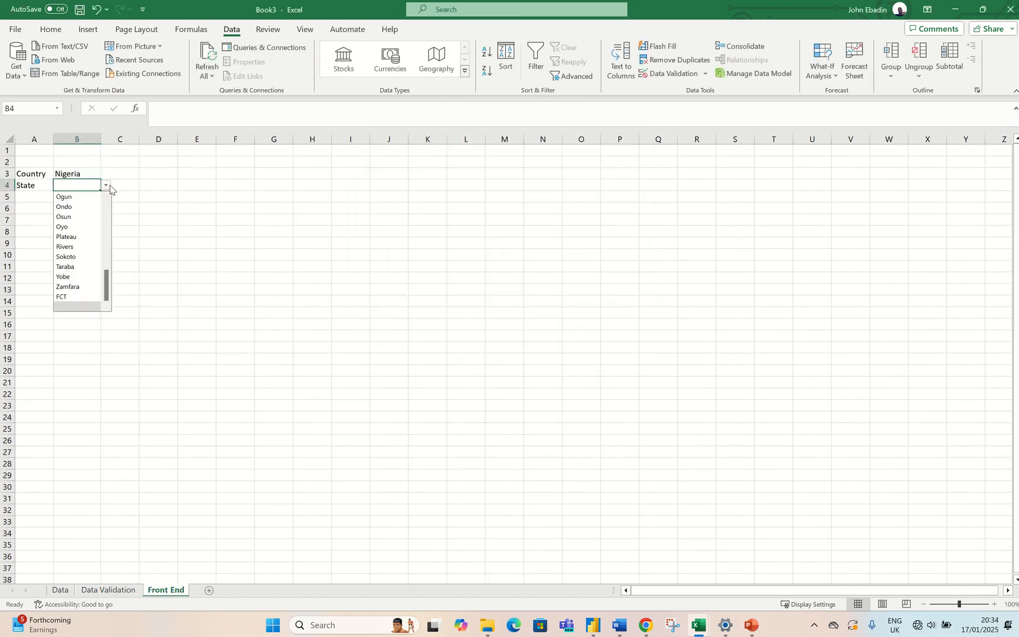
scroll(95, 244, up, 4)
scroll(92, 245, up, 4)
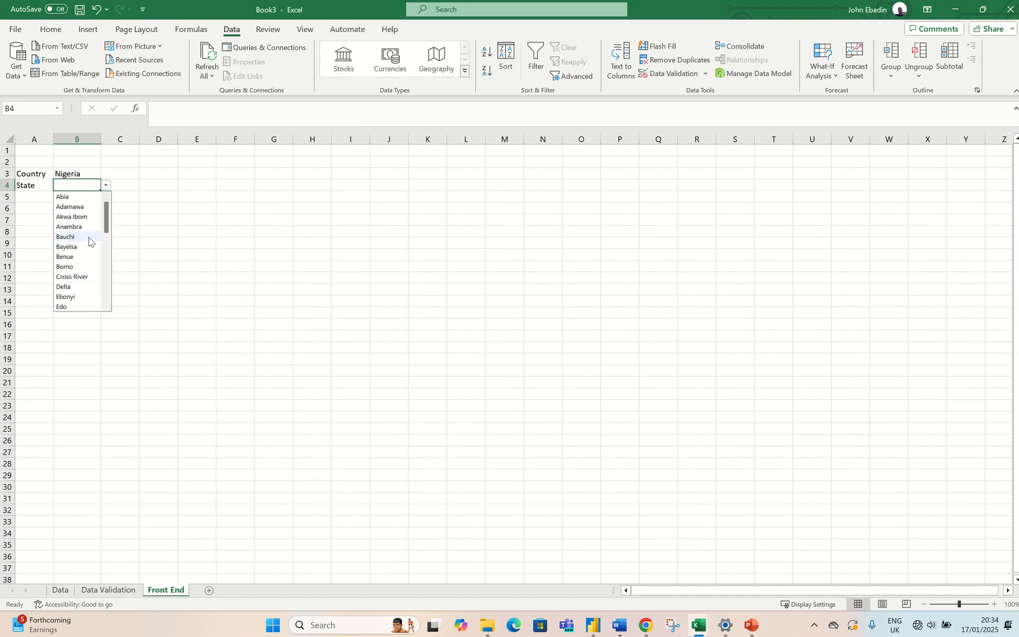
scroll(90, 236, down, 8)
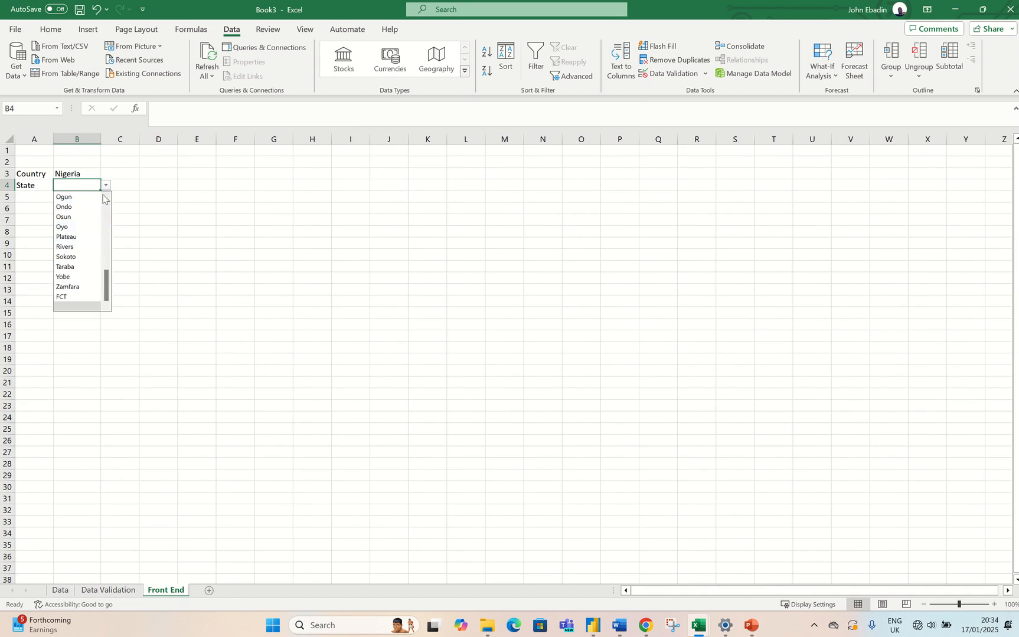
- Switch the country in B3 to Ghana and check which states the dropdown in B4 offers
click(96, 173)
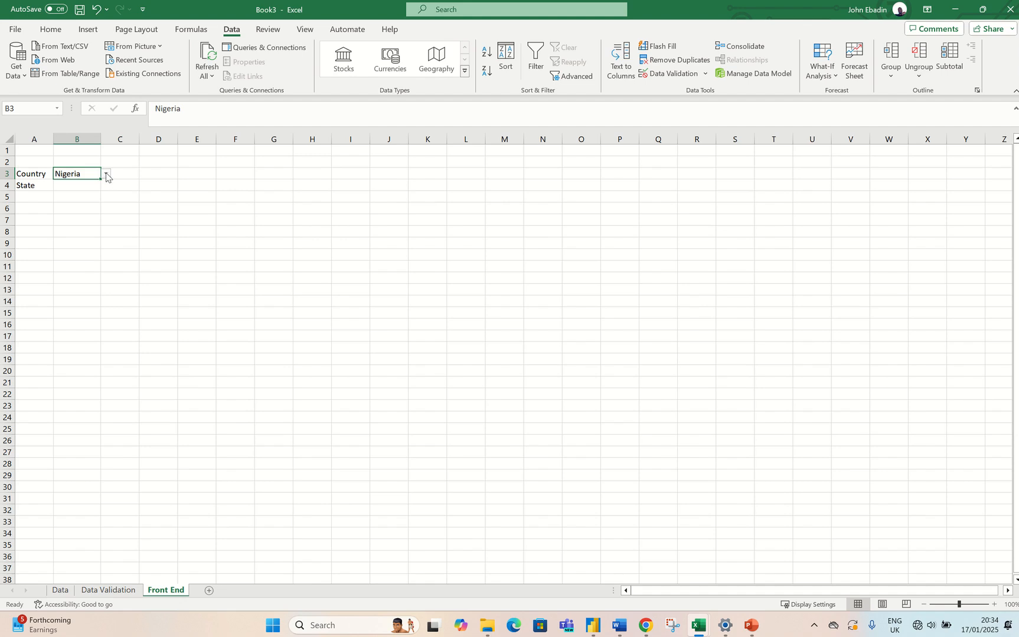
click(106, 173)
click(96, 195)
click(95, 186)
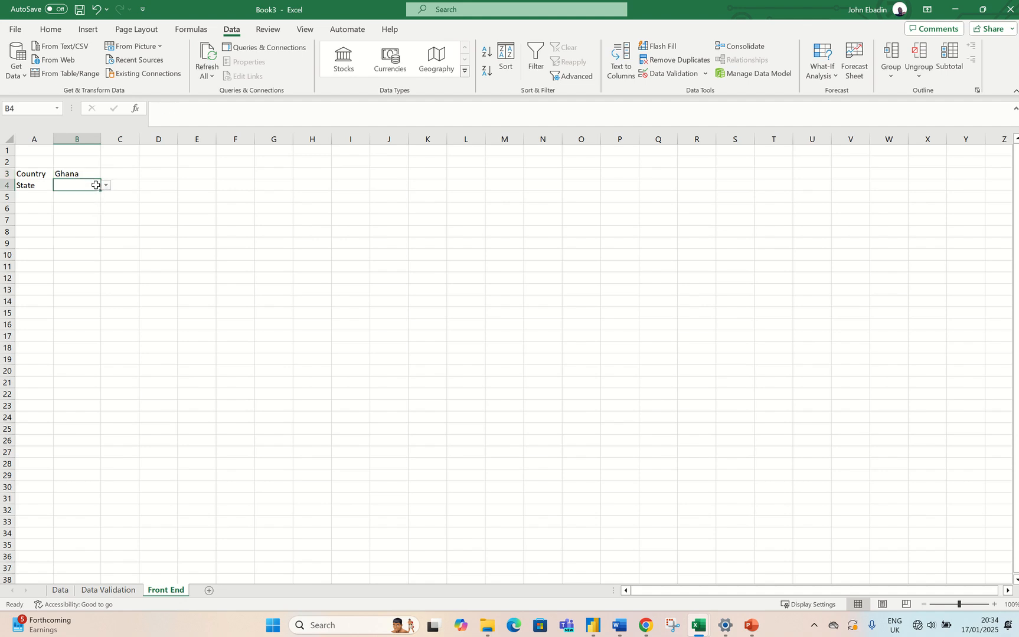
click(112, 188)
click(91, 186)
click(105, 186)
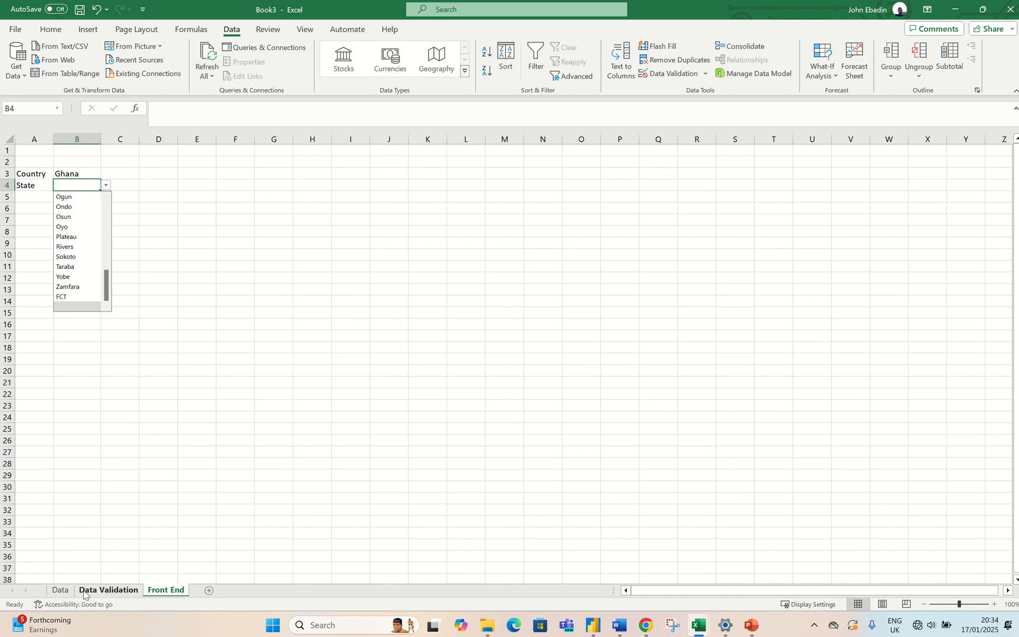
- In the FILTER formula in D4 of the Data Validation sheet, replace the criterion "Nigeria" with a reference to 'Front End'!B3
click(108, 590)
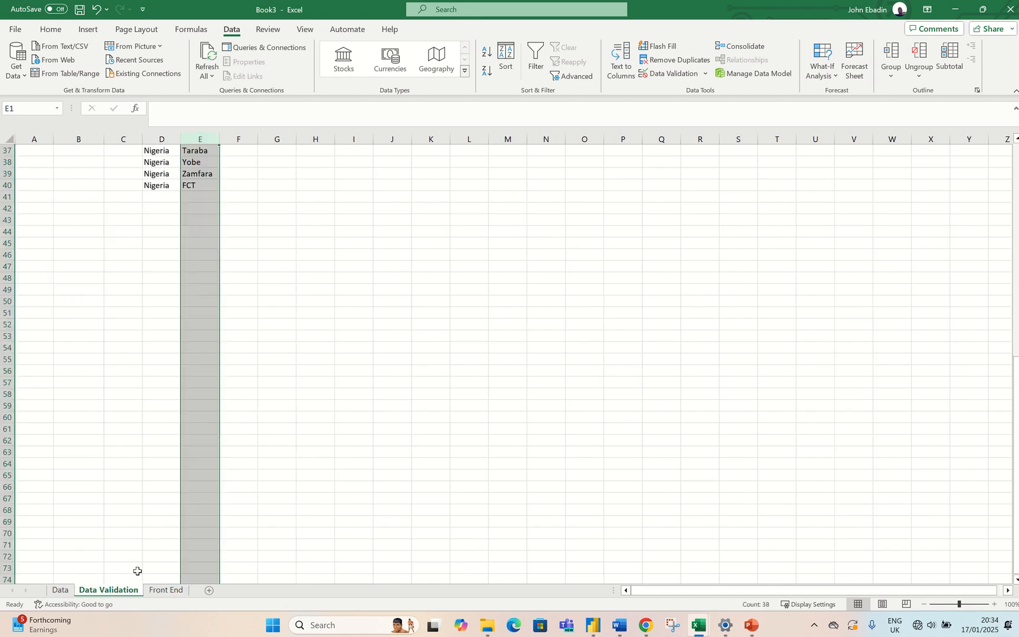
scroll(262, 425, up, 5)
scroll(261, 426, up, 7)
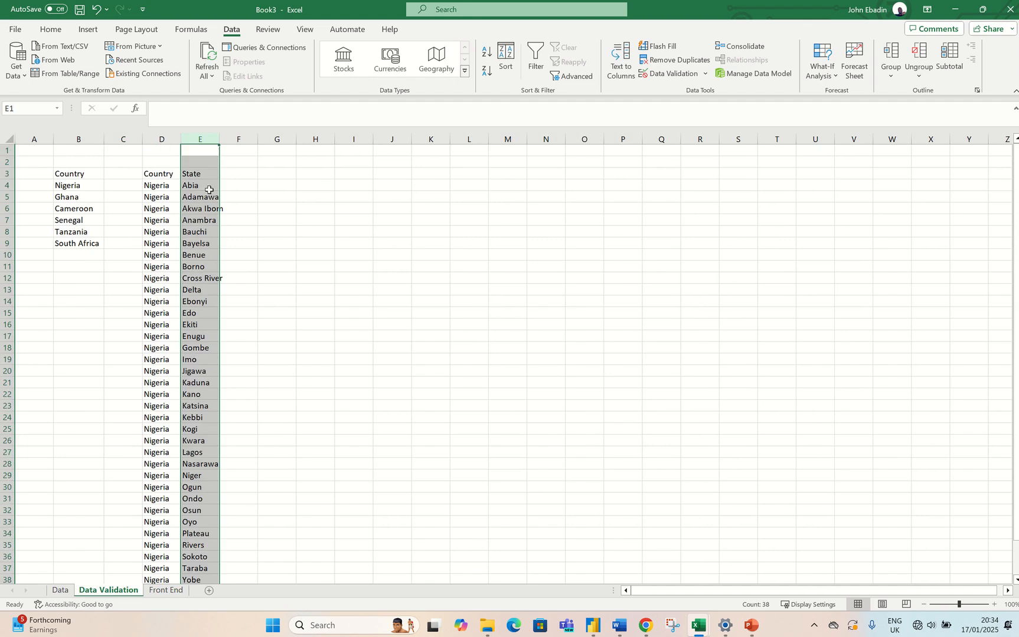
click(206, 177)
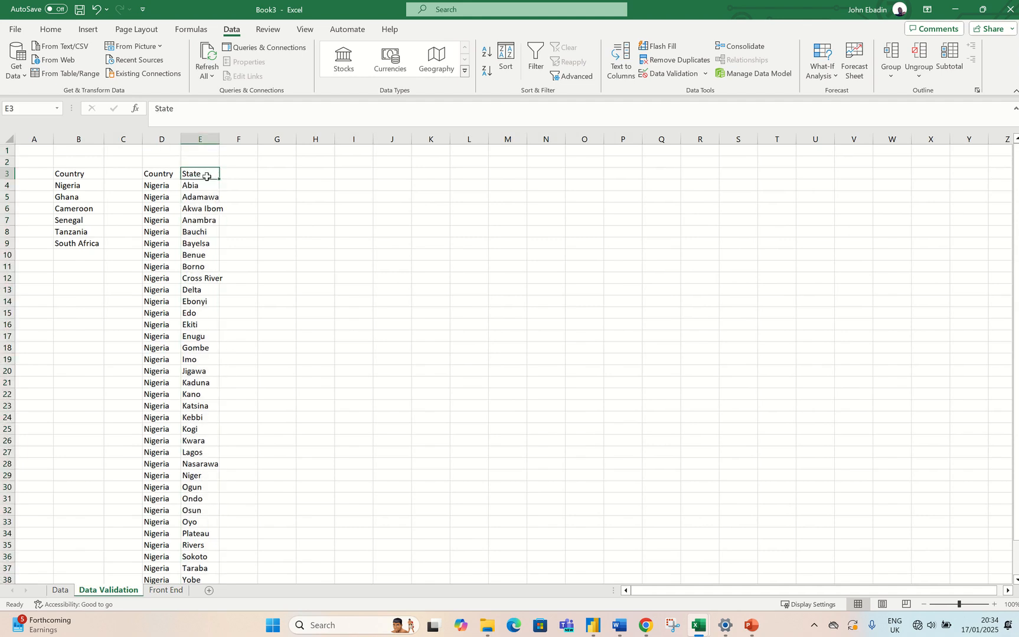
click(157, 185)
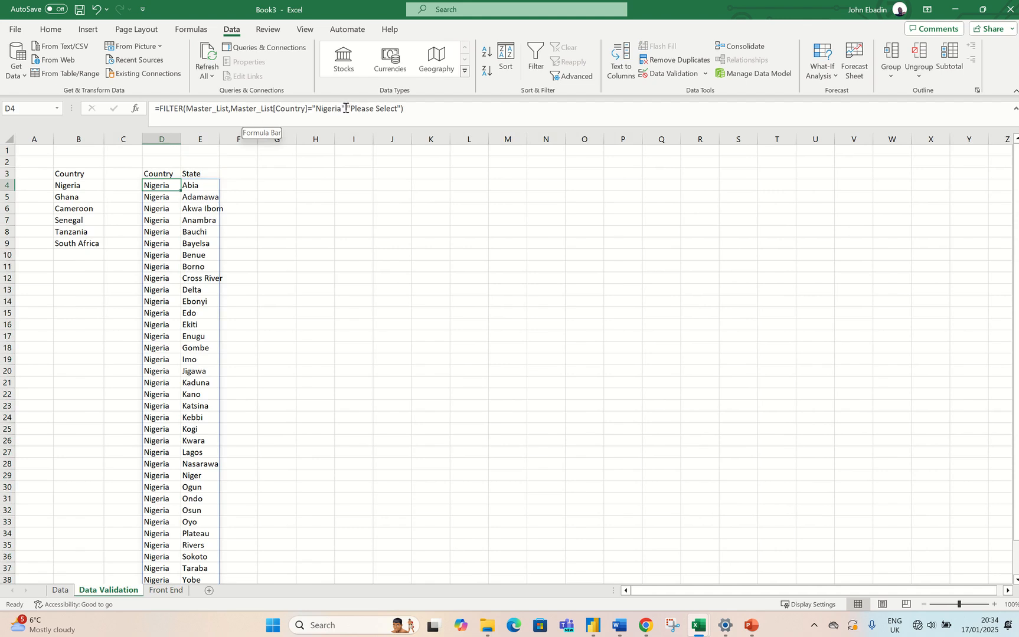
drag(345, 108, 314, 102)
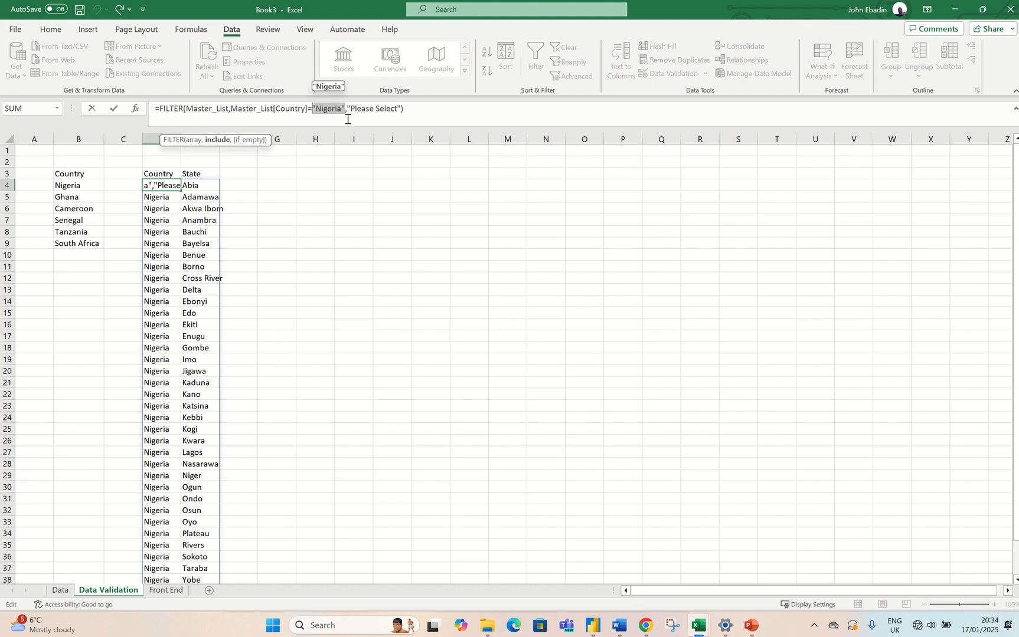
key(BackSpace)
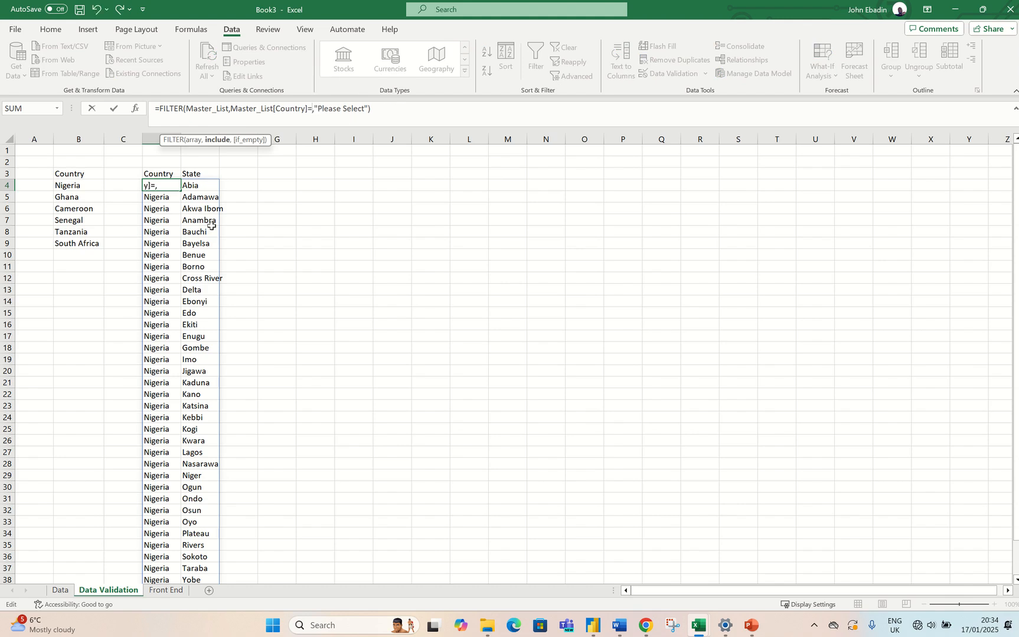
click(155, 592)
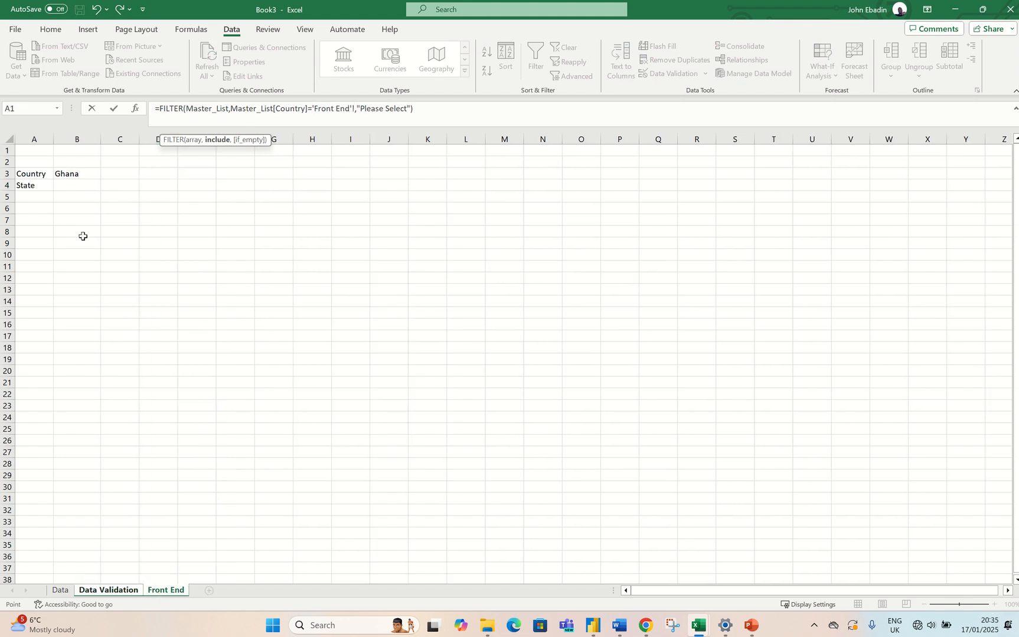
click(73, 175)
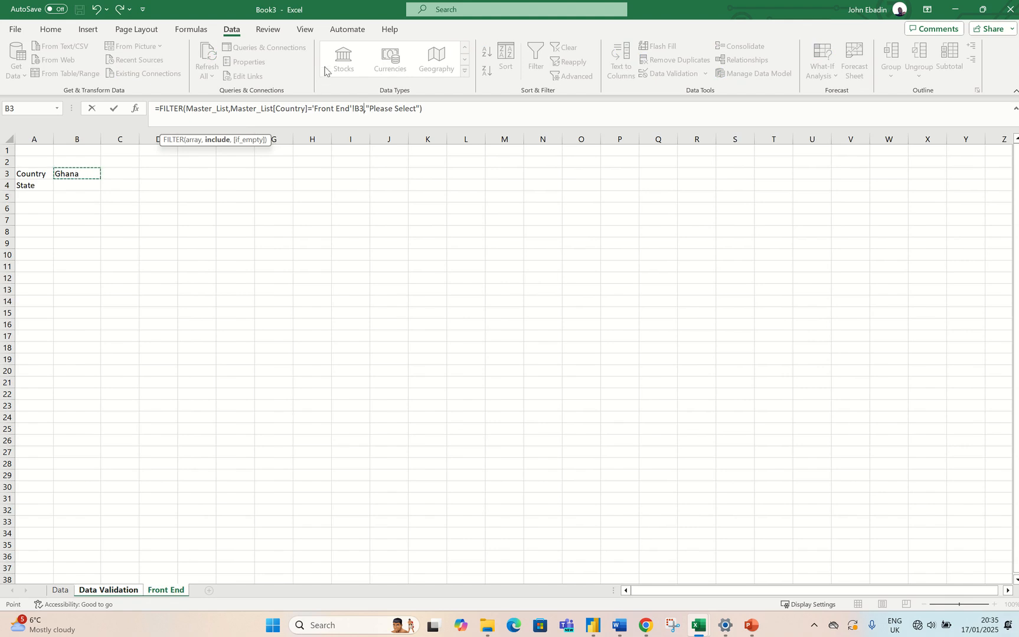
- Make the B3 reference in the FILTER formula absolute as 'Front End'!$B$3, and widen column E of the Data Validation sheet
click(362, 108)
text(3)
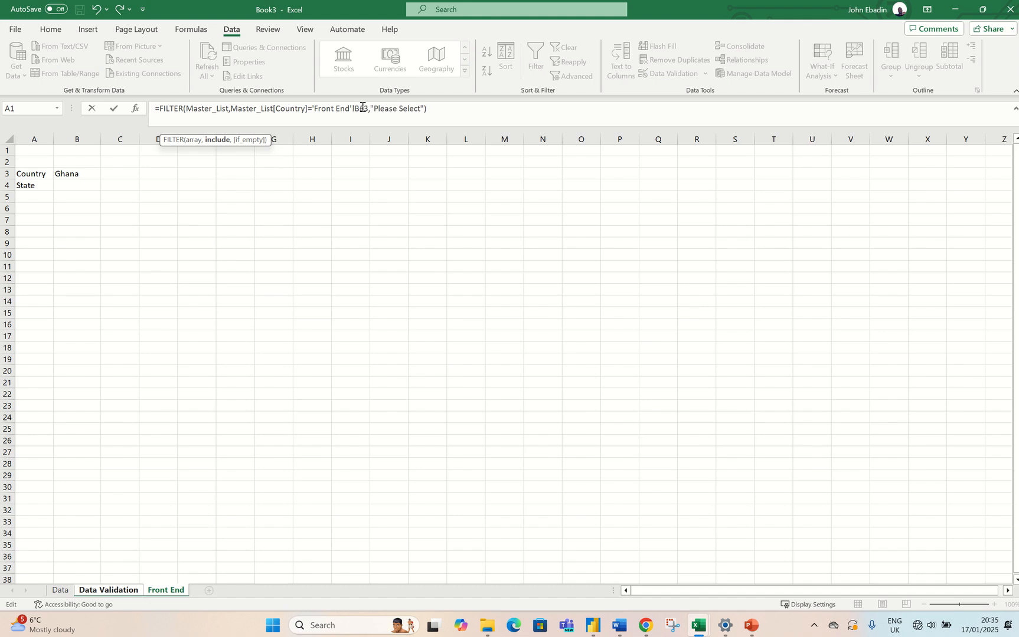
key(BackSpace)
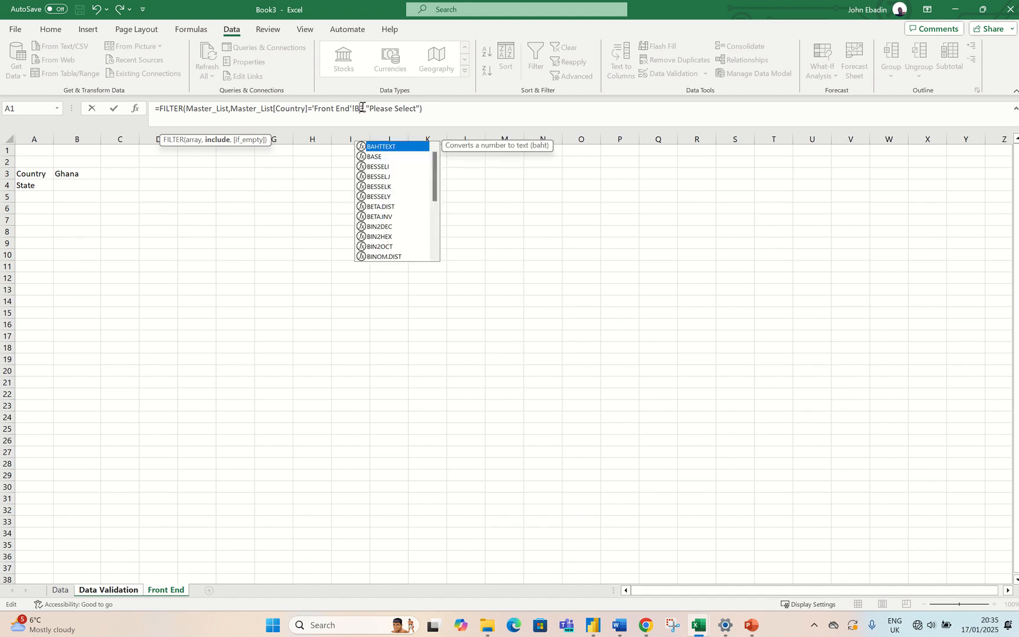
text(3)
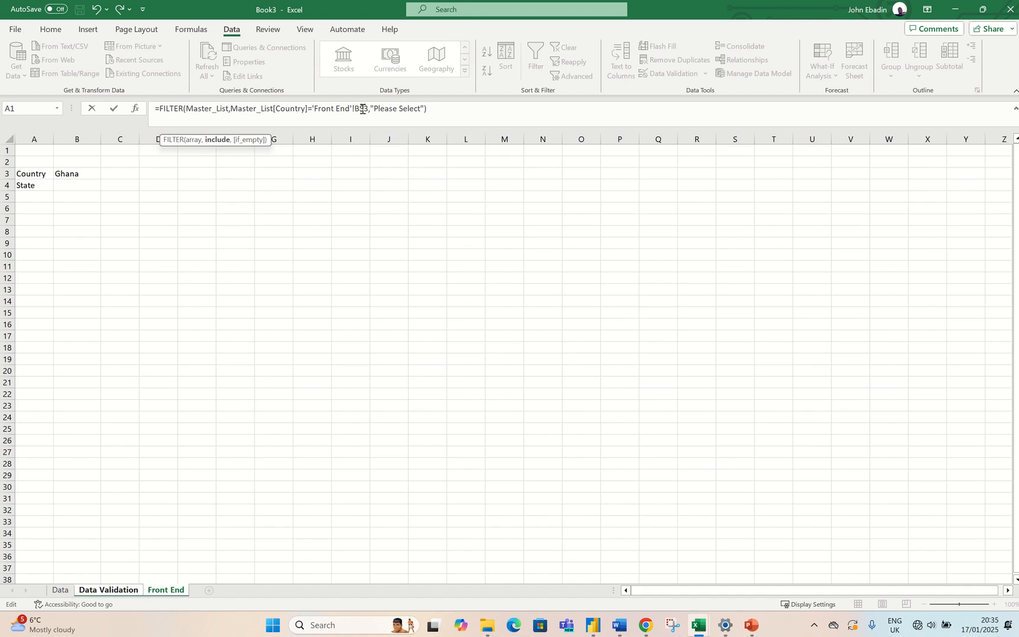
key(F4)
key(Return)
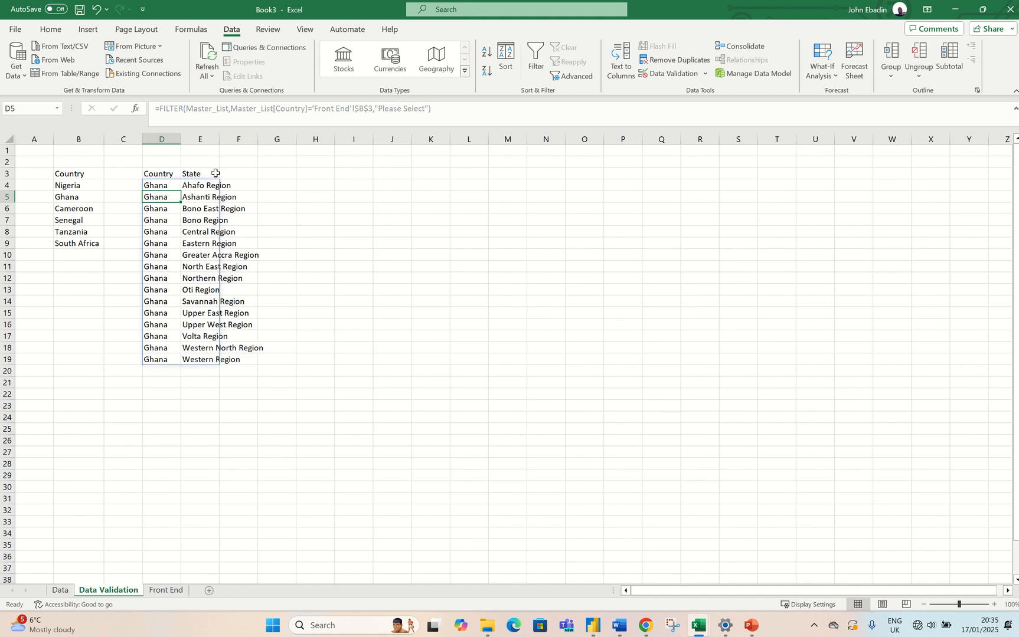
drag(221, 140, 249, 139)
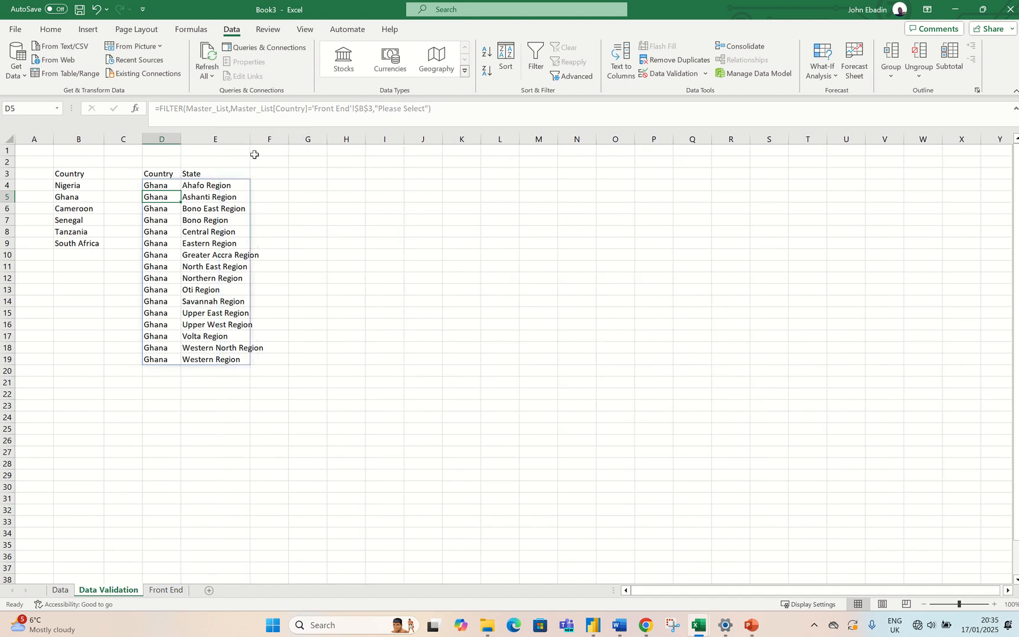
- On the Front End sheet, choose Nigeria in B3 and check the state choices in B4
click(166, 591)
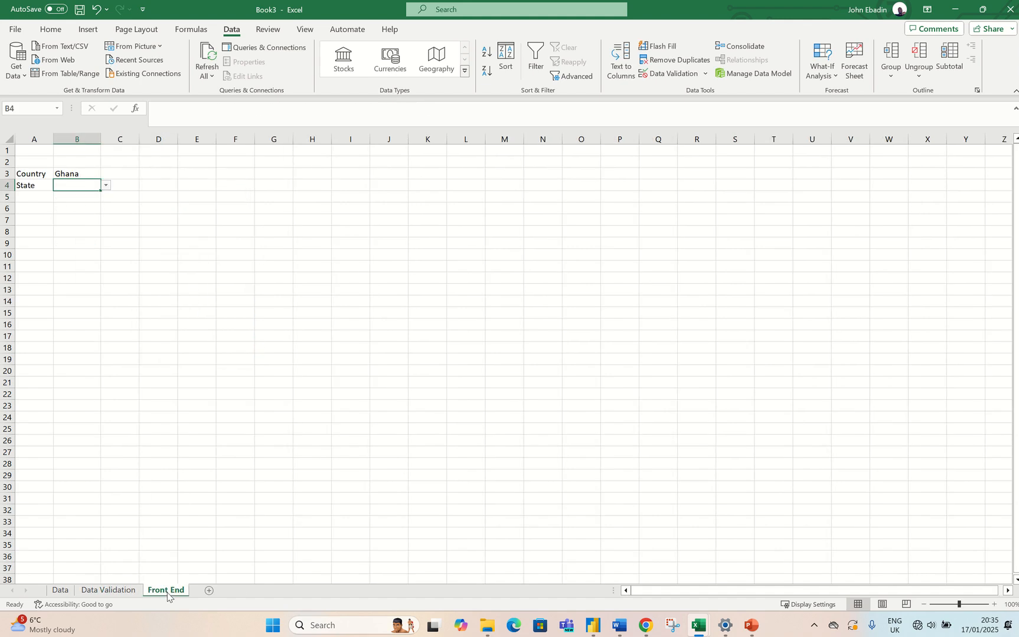
click(92, 172)
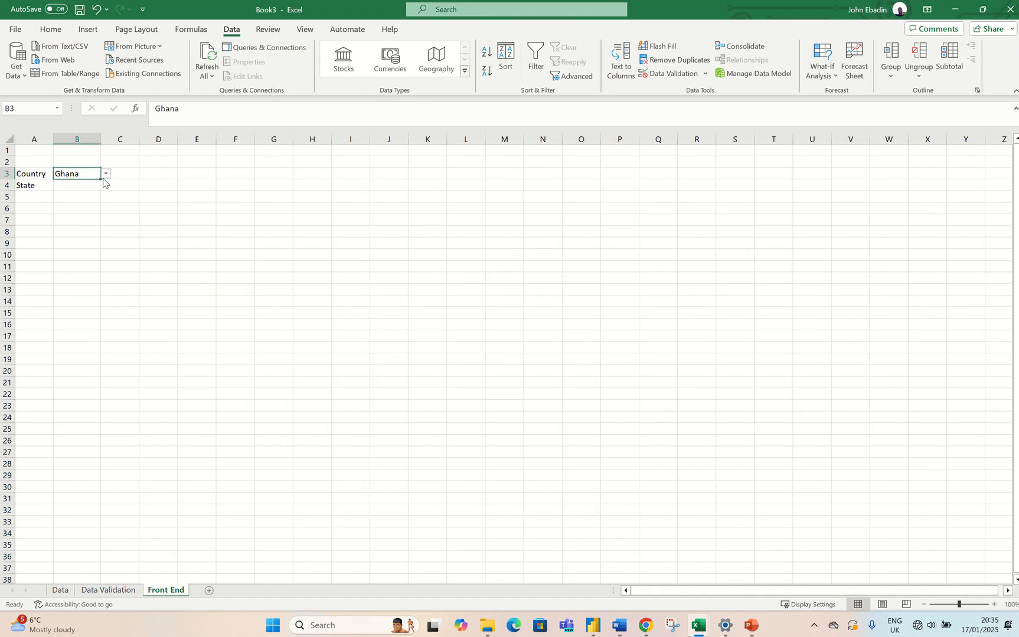
click(105, 176)
click(77, 185)
click(92, 184)
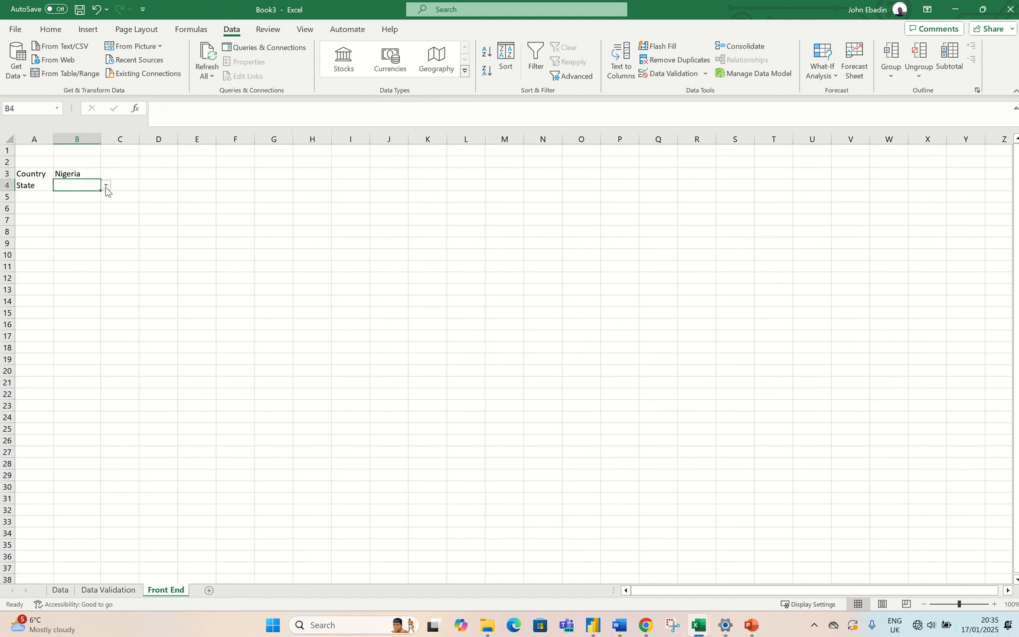
click(106, 185)
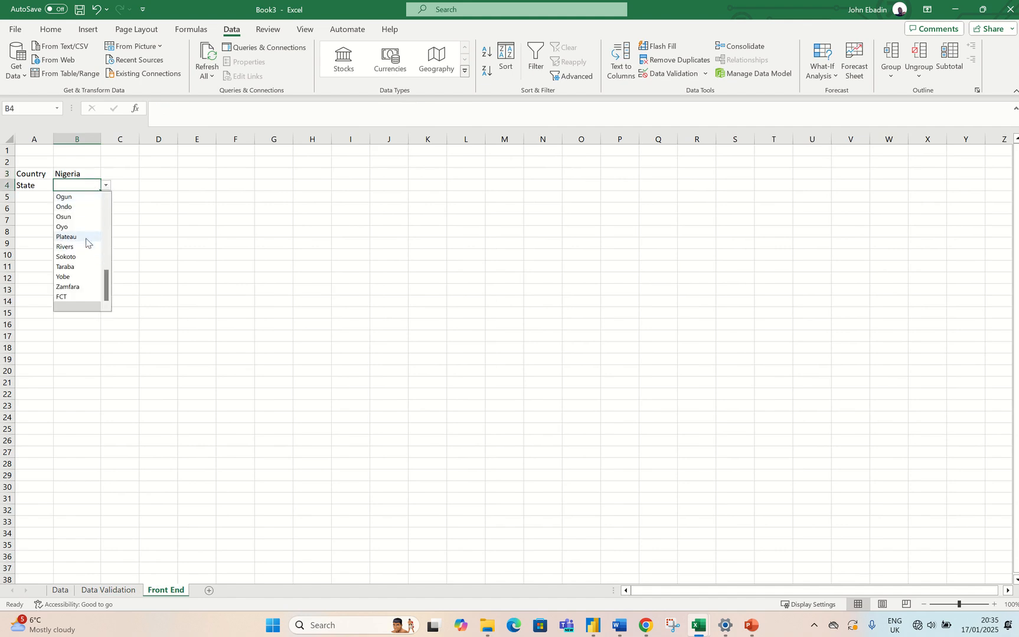
- Change the country in B3 to Ghana and check that the B4 dropdown lists Ghana's regions
click(88, 174)
click(106, 173)
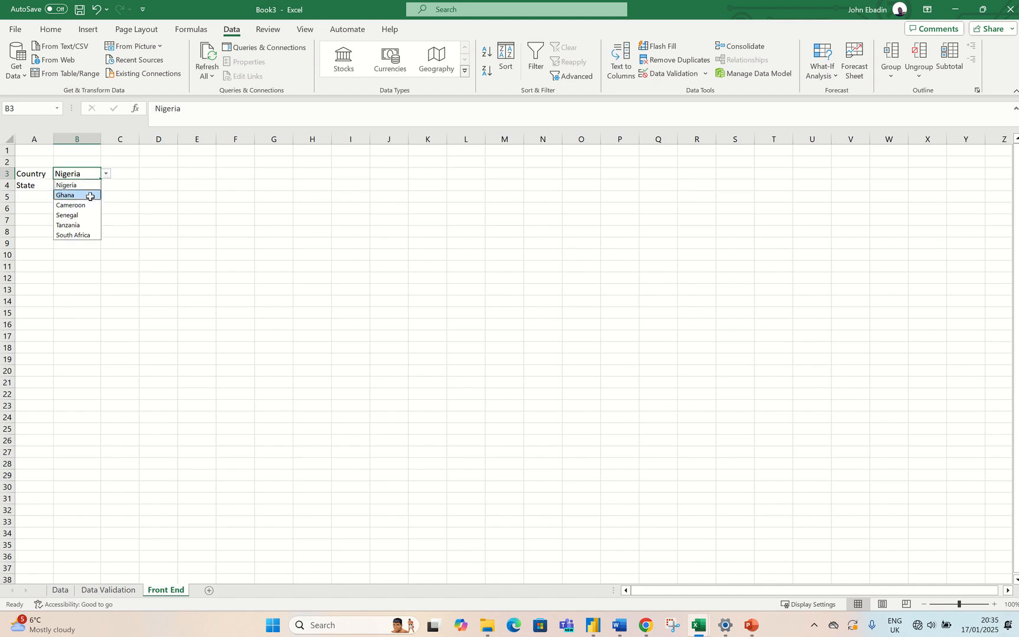
click(92, 195)
click(96, 183)
click(106, 186)
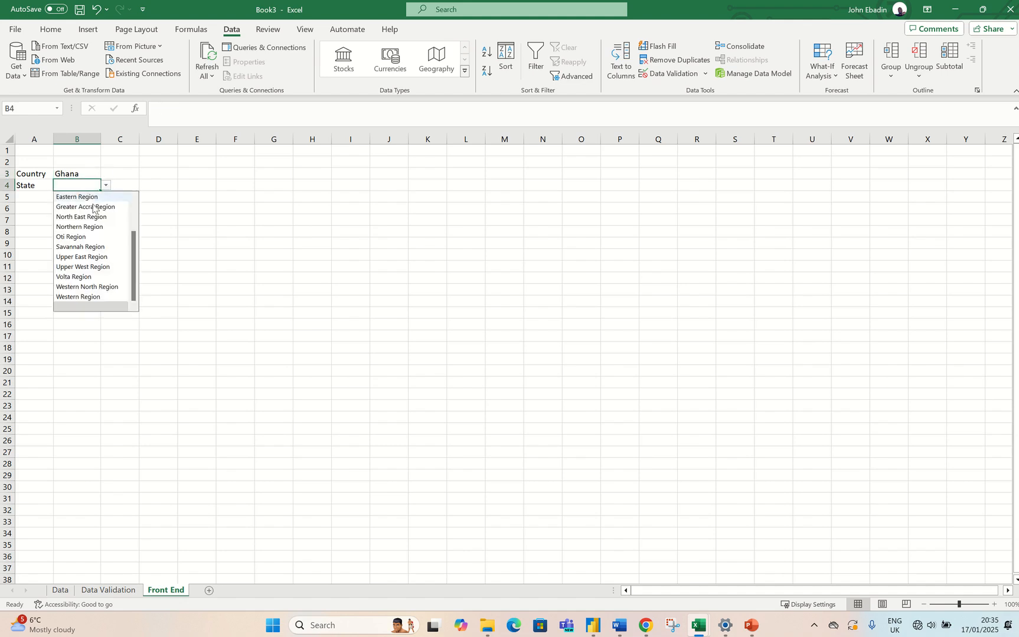
- Choose Cameroon in B3 and North West (Nord-Ouest) in B4, widening column B to fit the state name
click(87, 175)
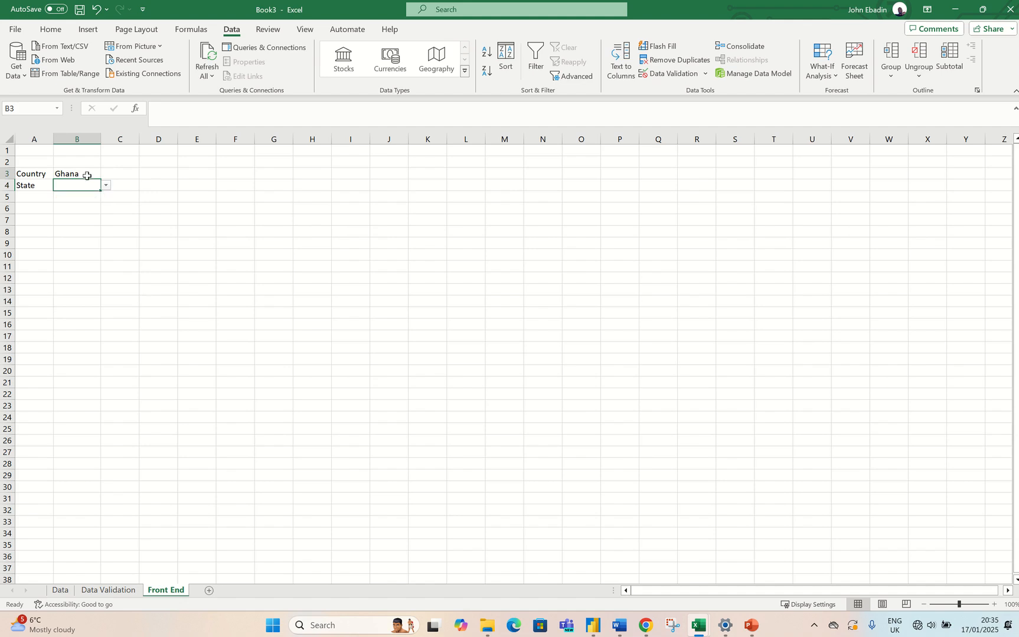
click(106, 178)
click(88, 175)
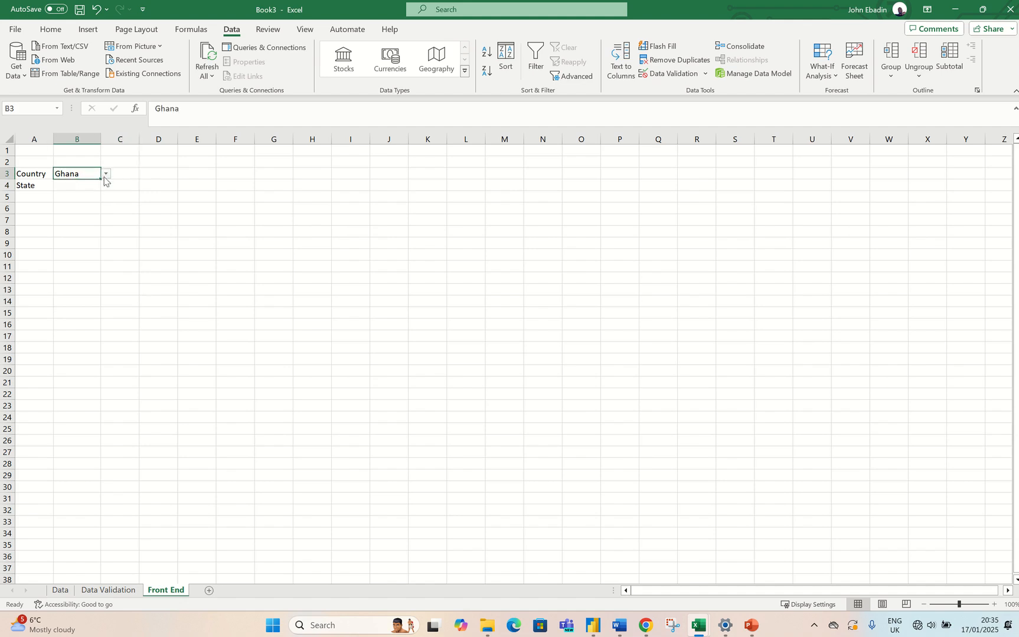
click(107, 174)
click(94, 206)
click(90, 184)
click(106, 185)
click(97, 257)
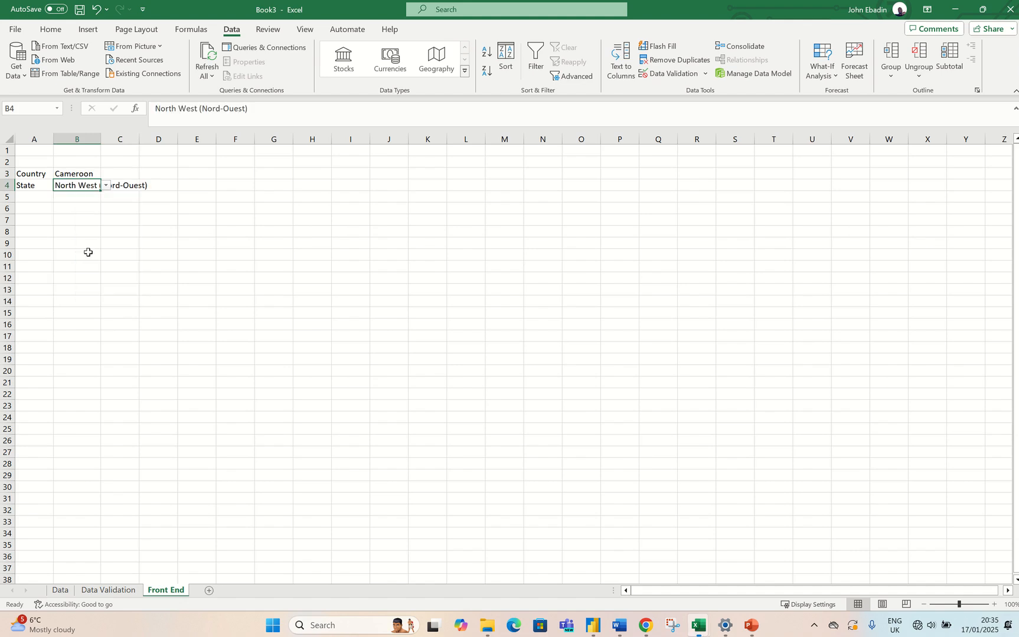
drag(106, 138, 172, 140)
- Choose Senegal in B3 and Kaffrine in B4, and check the filtered list on the Data Validation sheet
click(152, 172)
click(176, 174)
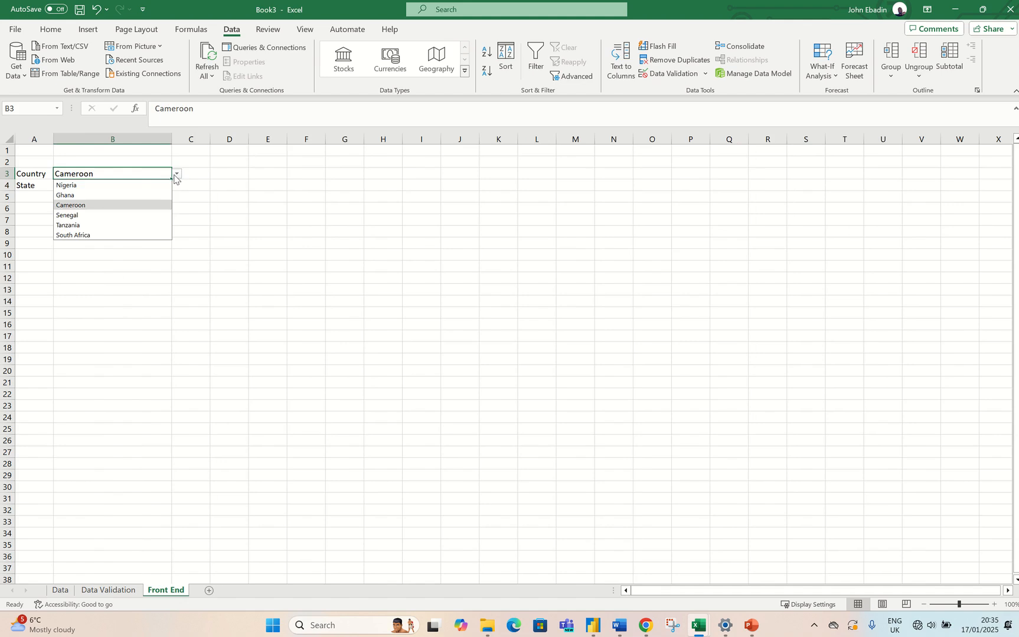
click(139, 213)
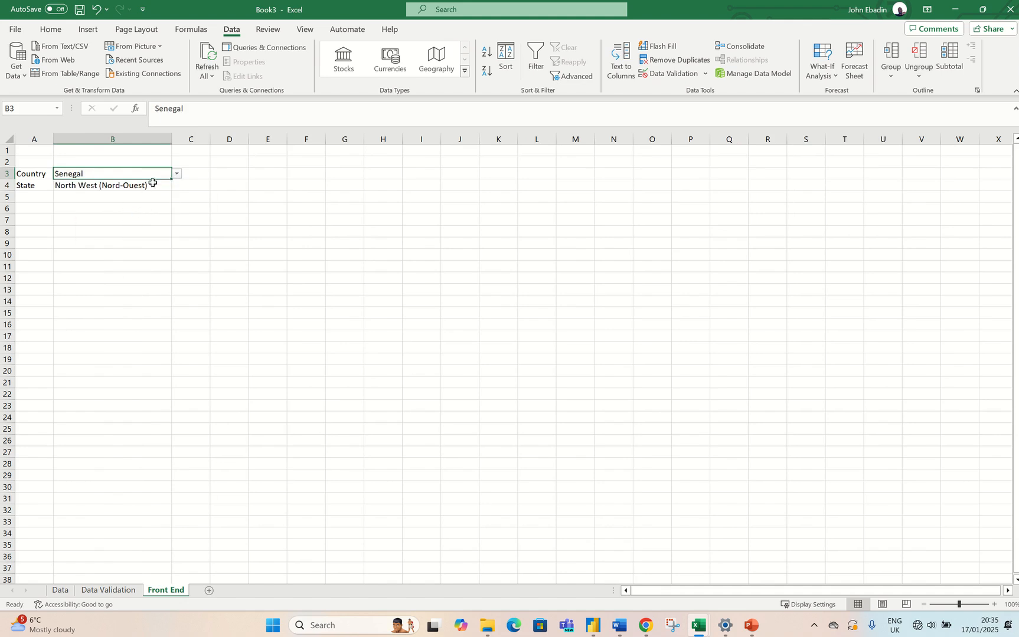
click(153, 183)
click(173, 186)
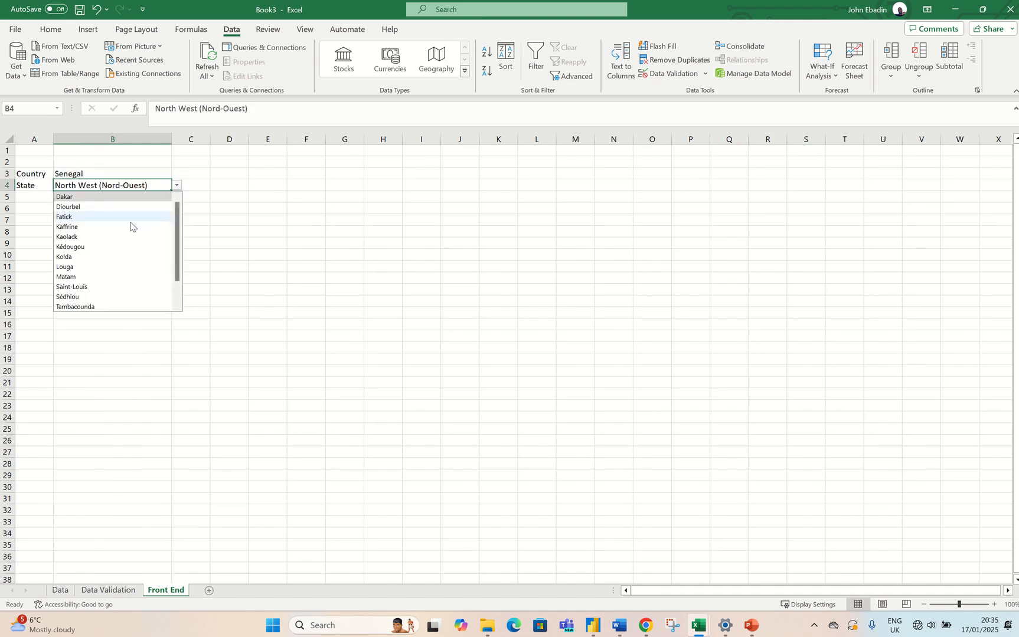
click(93, 226)
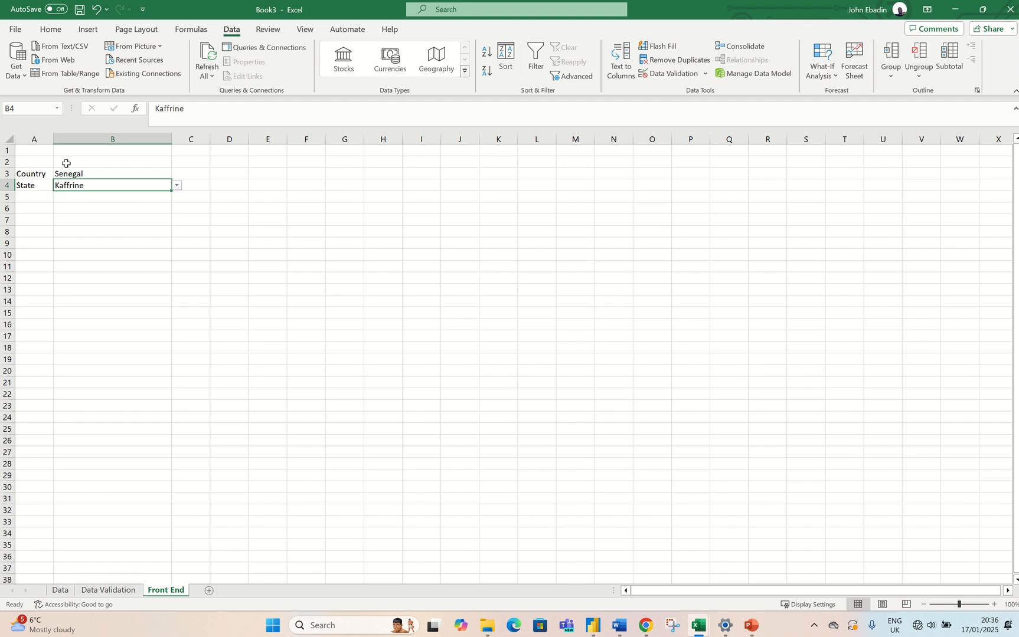
click(107, 590)
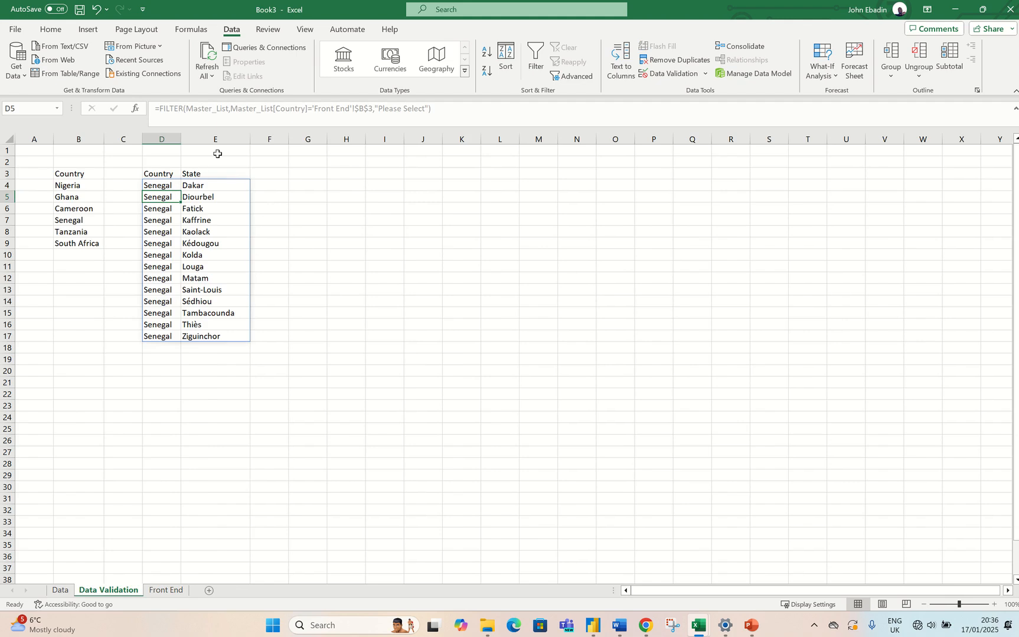
click(159, 591)
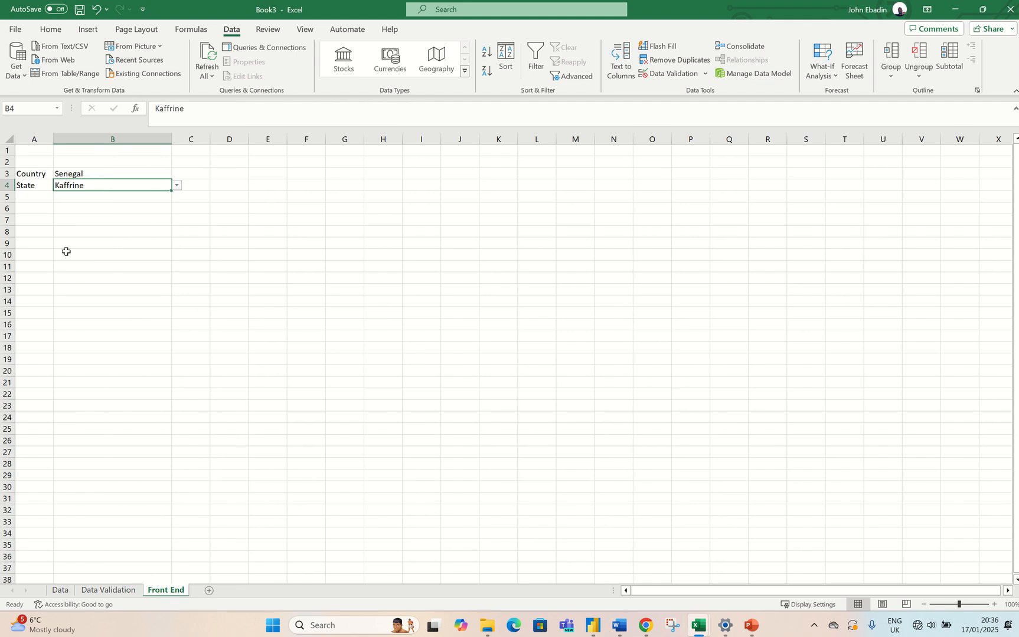
- Choose Nigeria as the country in B3 and Akwa Ibom as the state in B4 of the Front End sheet
click(153, 174)
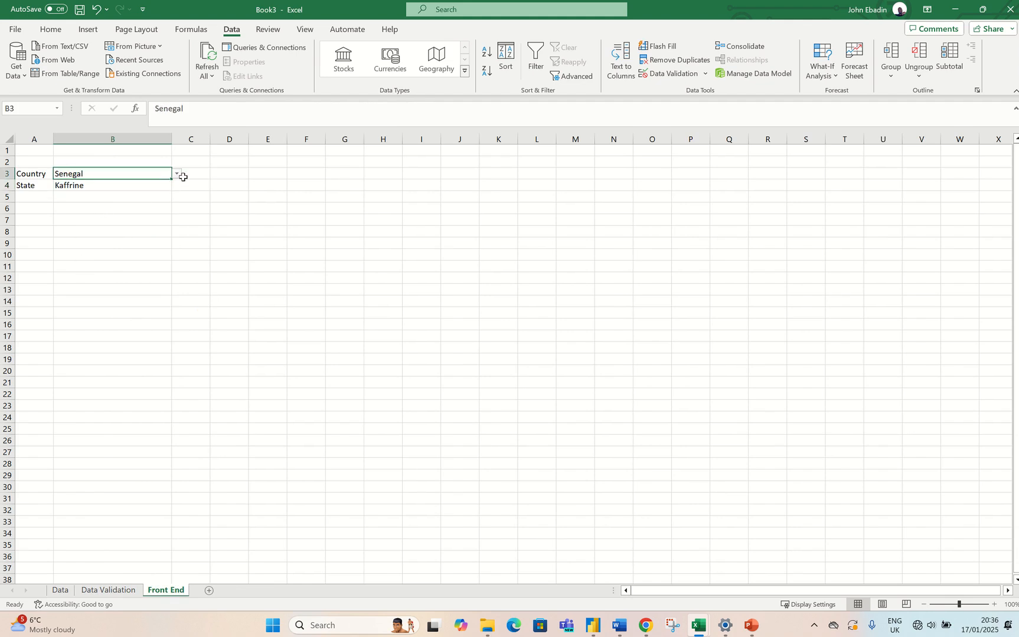
click(175, 175)
click(164, 187)
click(163, 187)
click(177, 186)
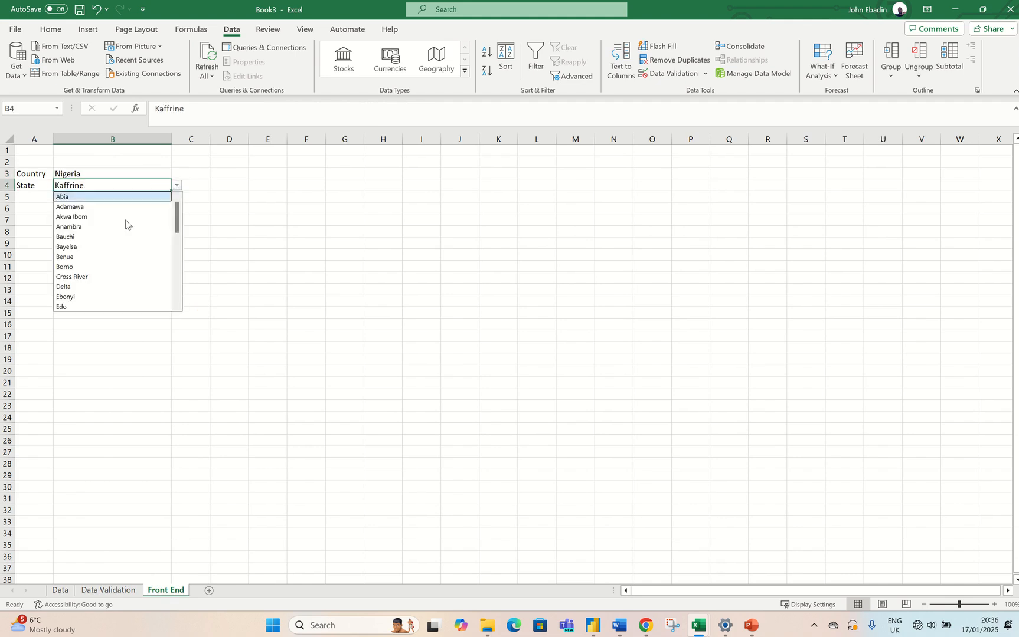
click(116, 216)
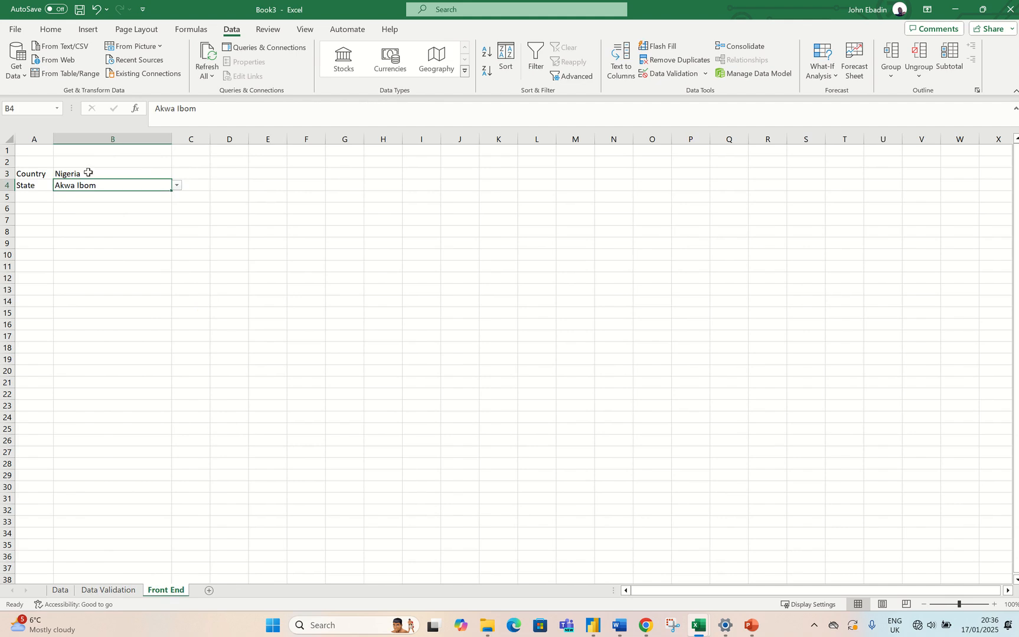
click(36, 163)
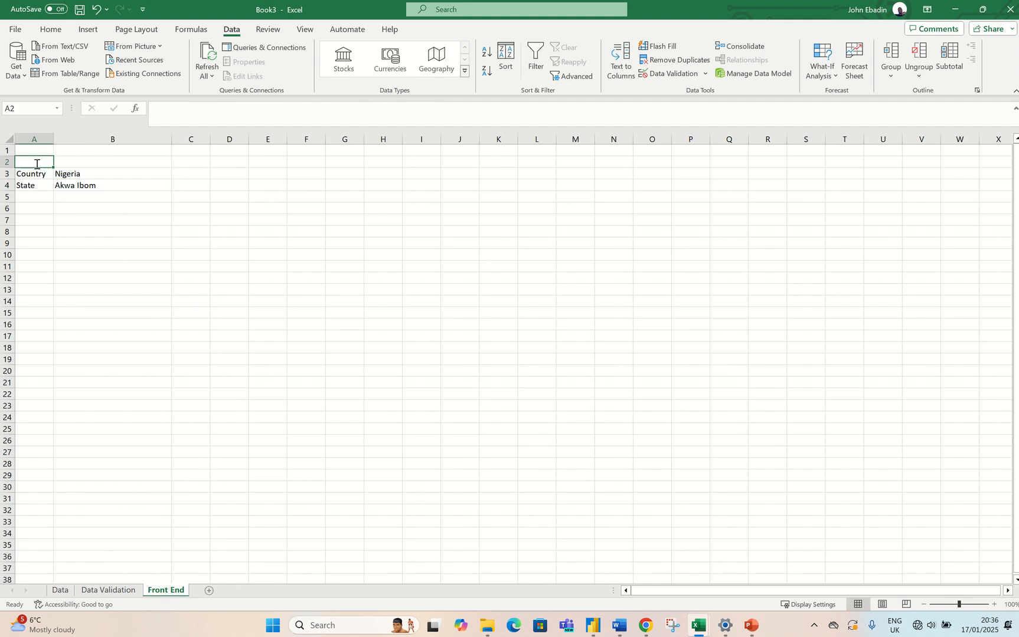
- Enter the heading "Select country and State" in A2 of the Front End sheet and widen column A to fit it
text(Select country and State)
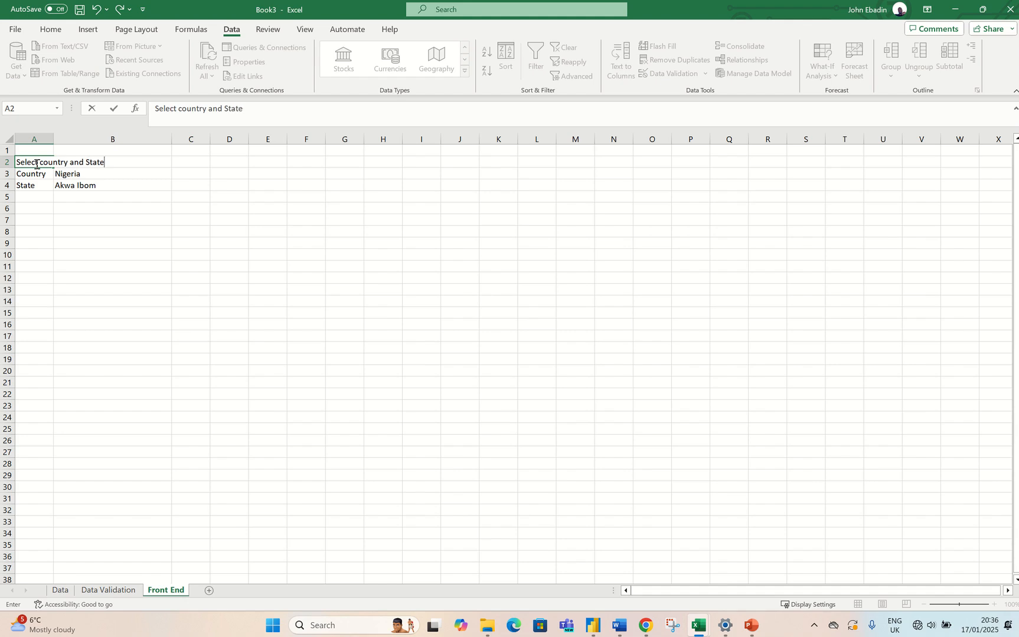
drag(87, 250, 88, 242)
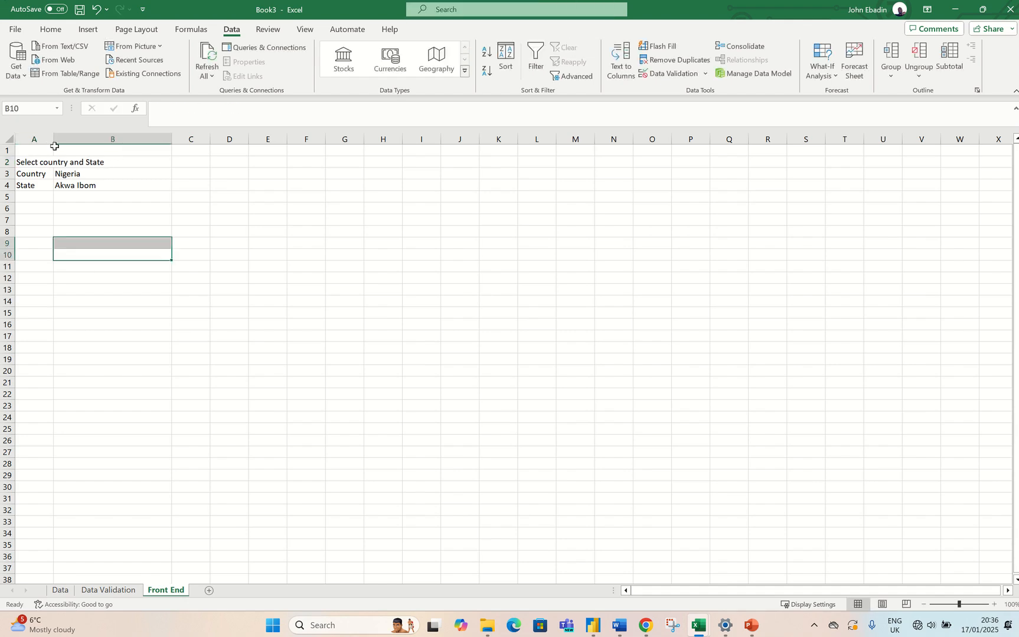
drag(54, 138, 119, 138)
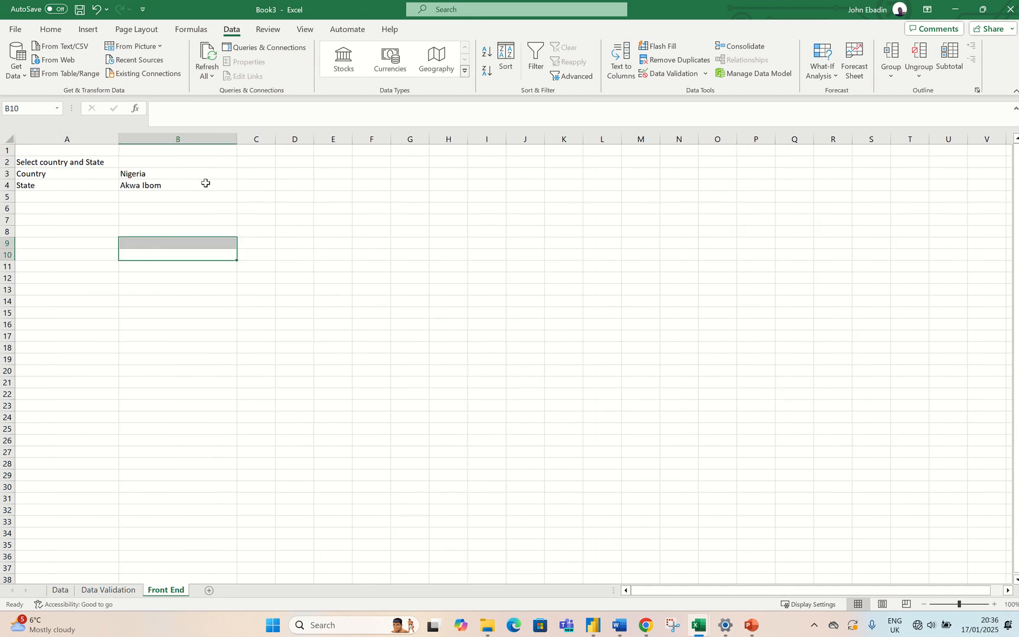
click(316, 299)
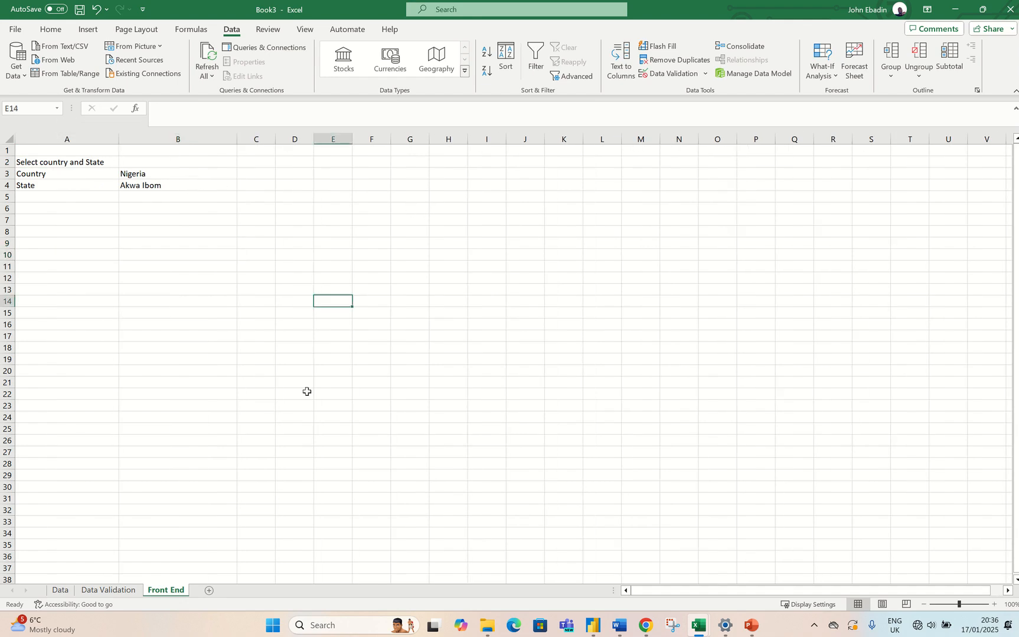
- Hide the Data and Data Validation sheets together, leaving only the Front End sheet in view
click(108, 591)
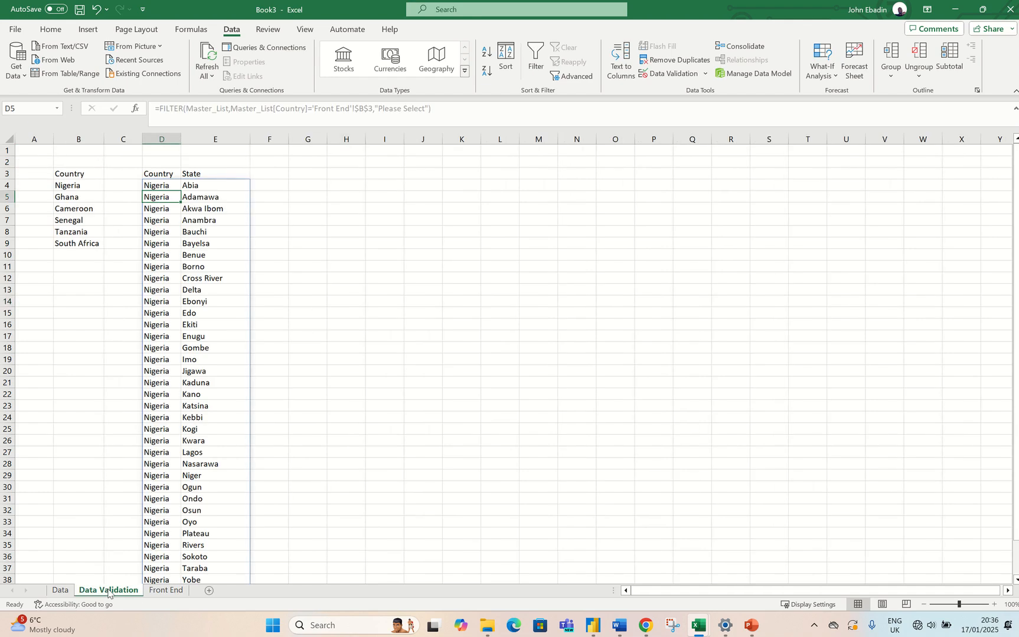
ctrl+click(58, 590)
right_click(92, 591)
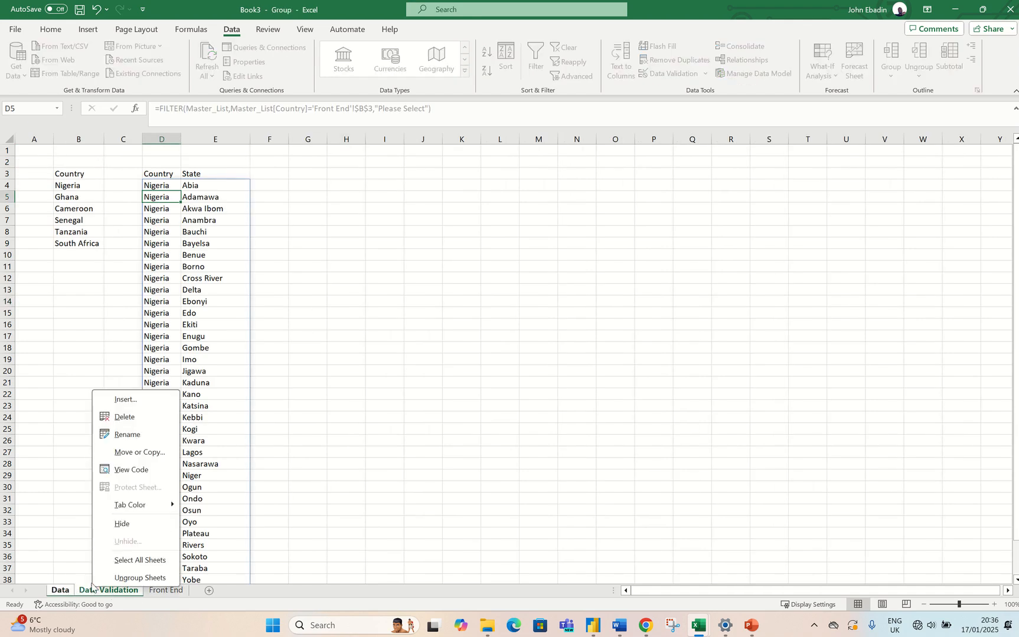
click(112, 524)
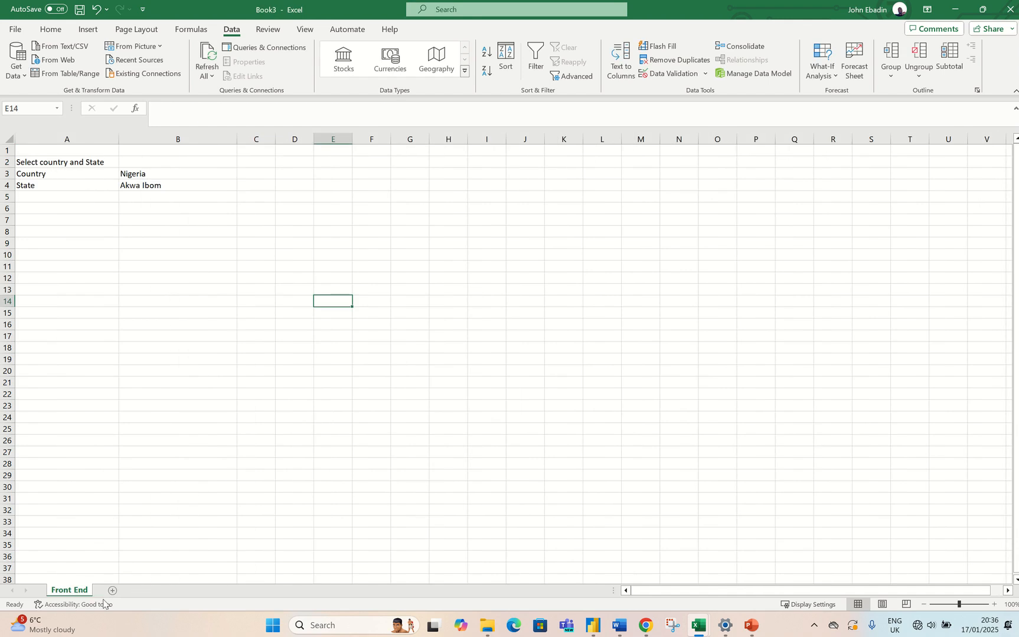